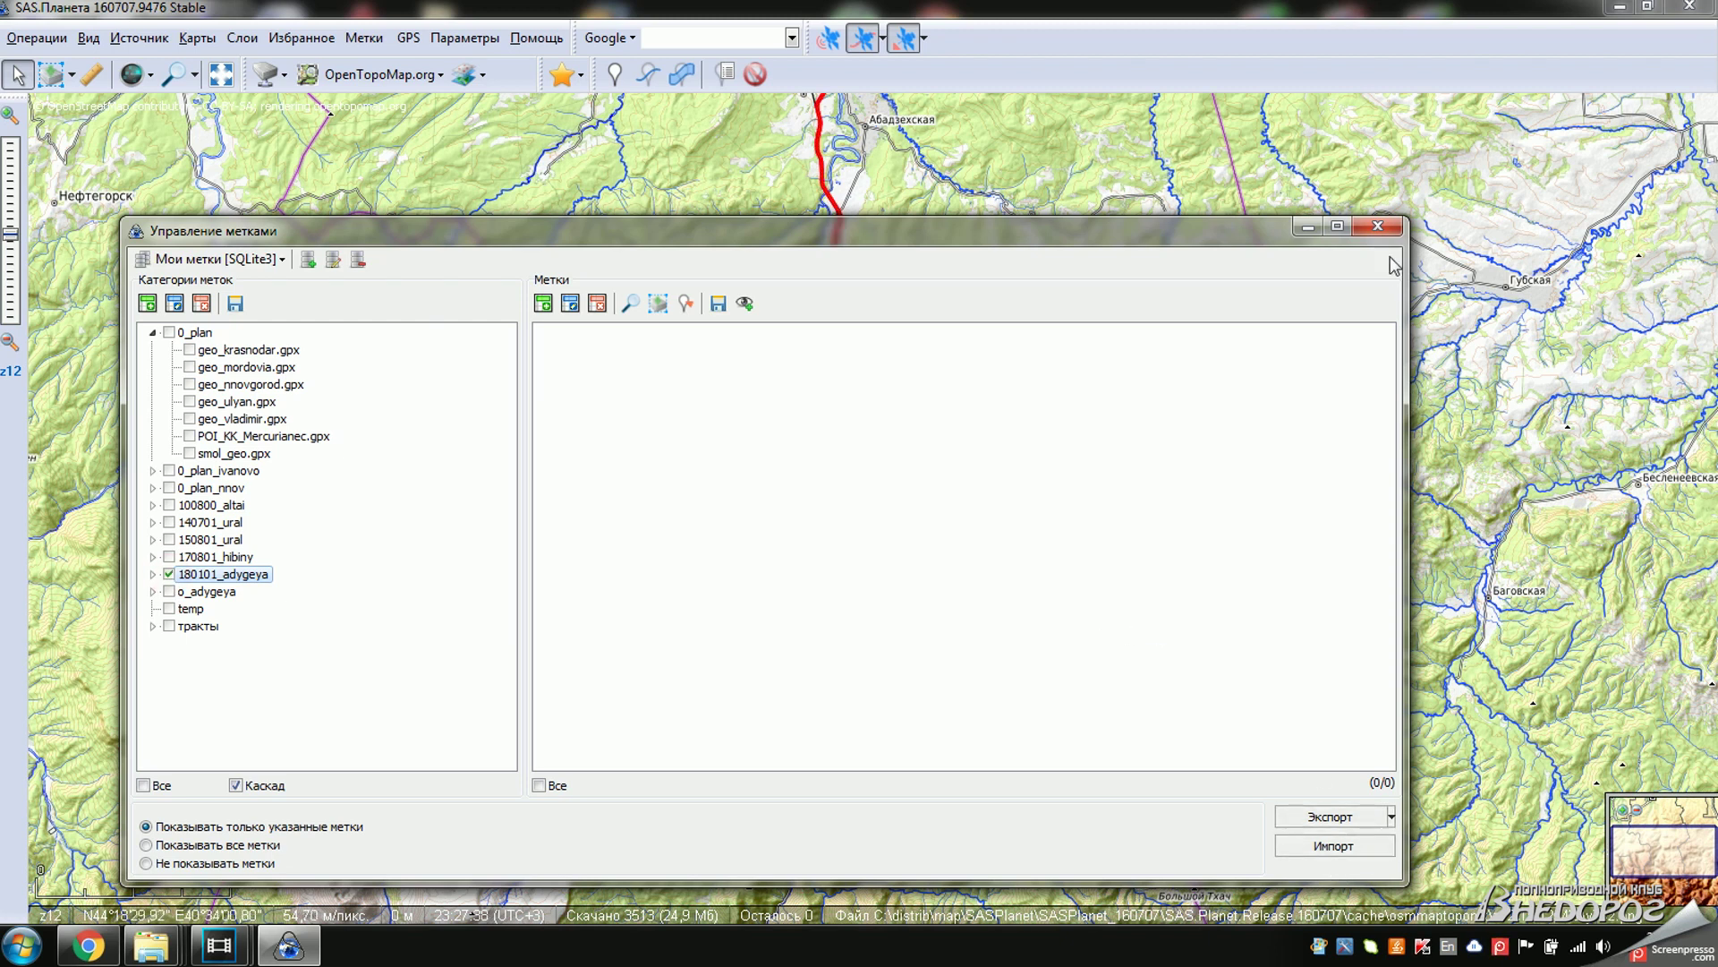
# Close the placemark manager and reapply the previous rectangular selection around the route on the map.
pyautogui.click(1378, 226)
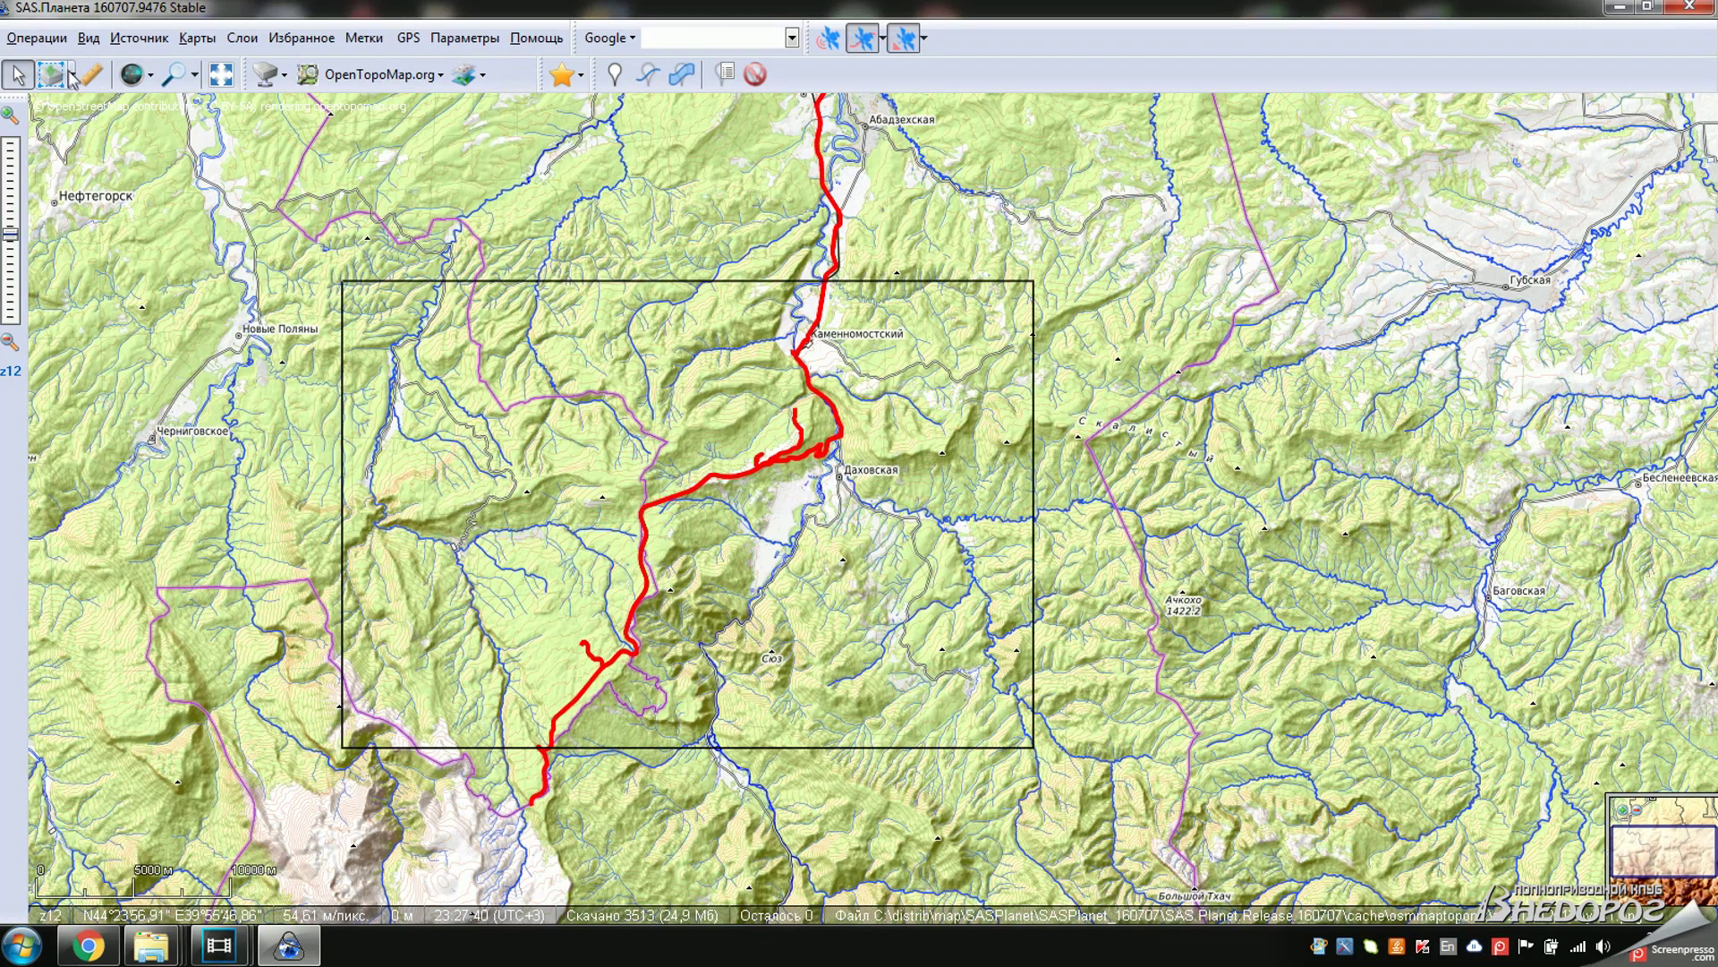
pyautogui.click(71, 77)
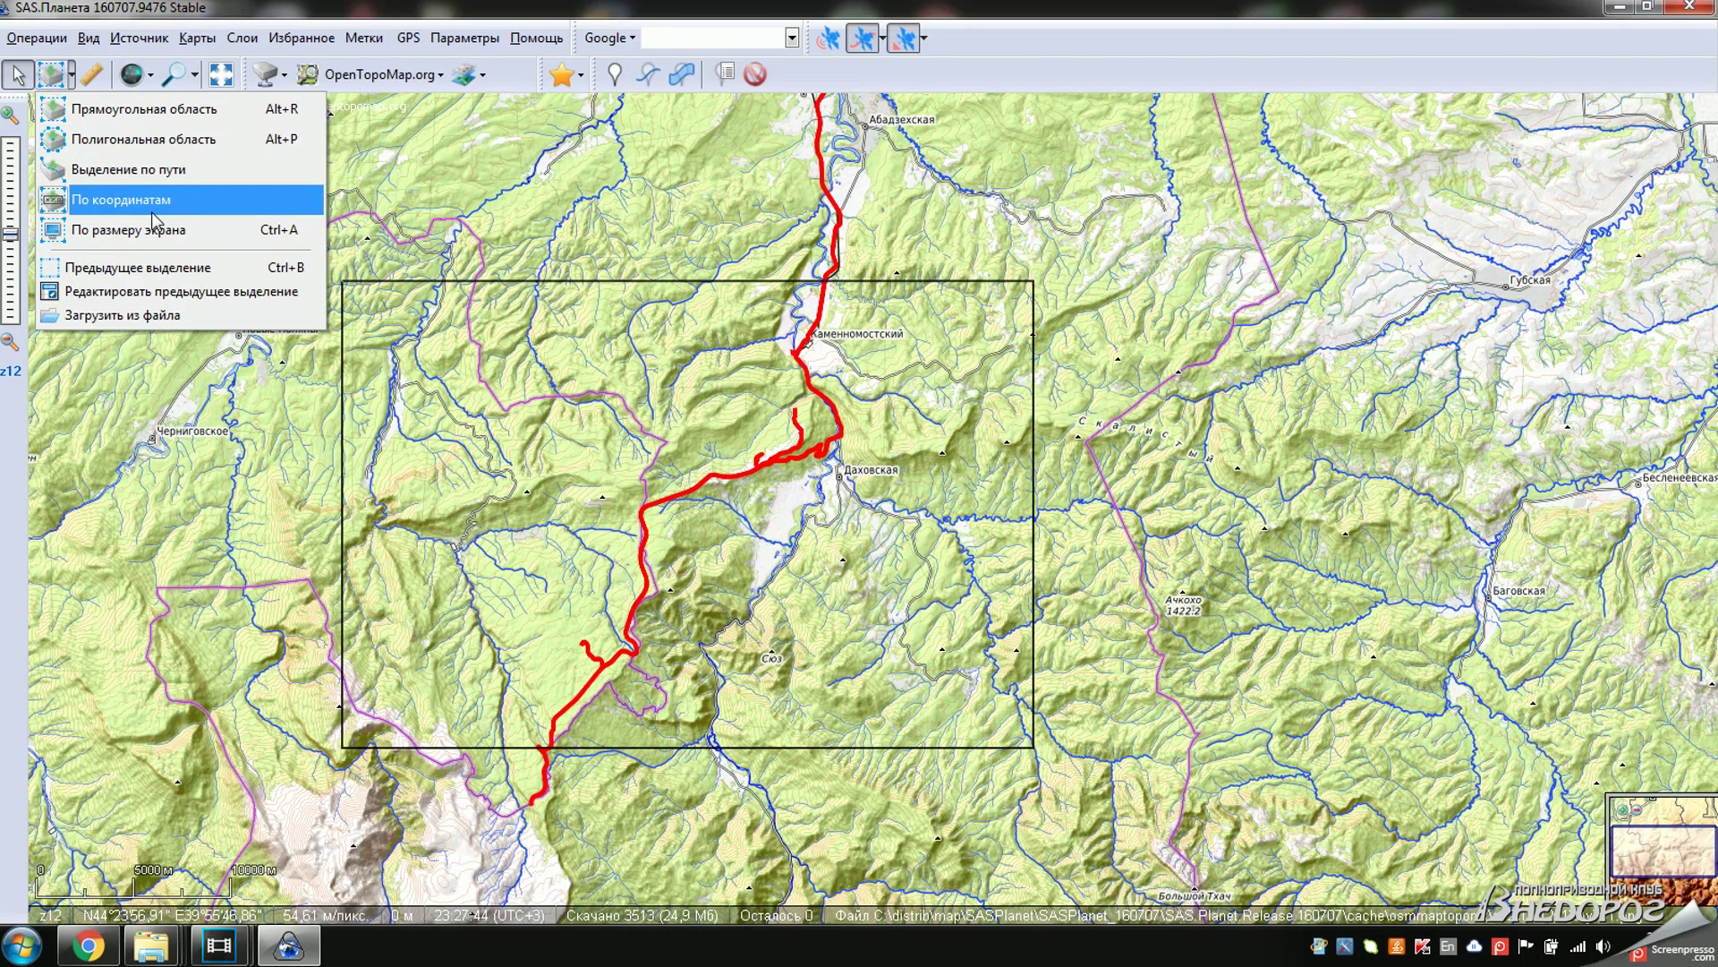
pyautogui.click(146, 267)
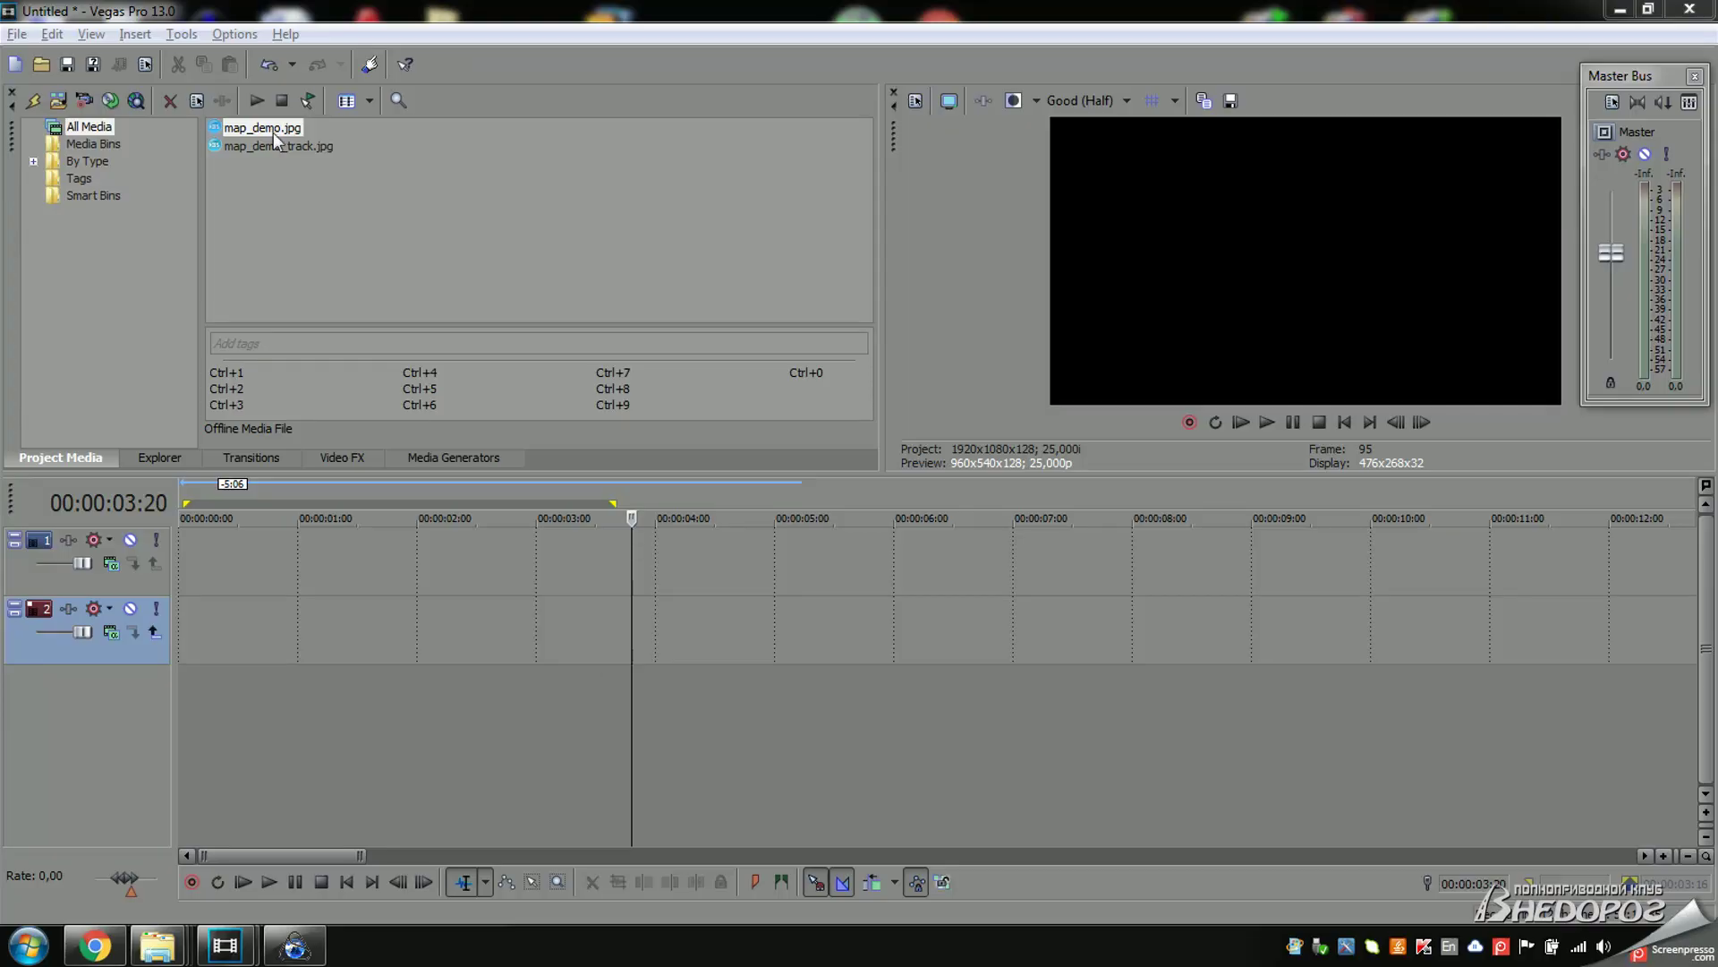
# Switch to Vegas Pro, place map_demo_track.jpg on track 1 and map_demo.jpg on track 2, and end both events at 00:00:03:20.
pyautogui.click(284, 148)
pyautogui.moveTo(173, 598); pyautogui.dragTo(631, 560)
pyautogui.click(288, 131)
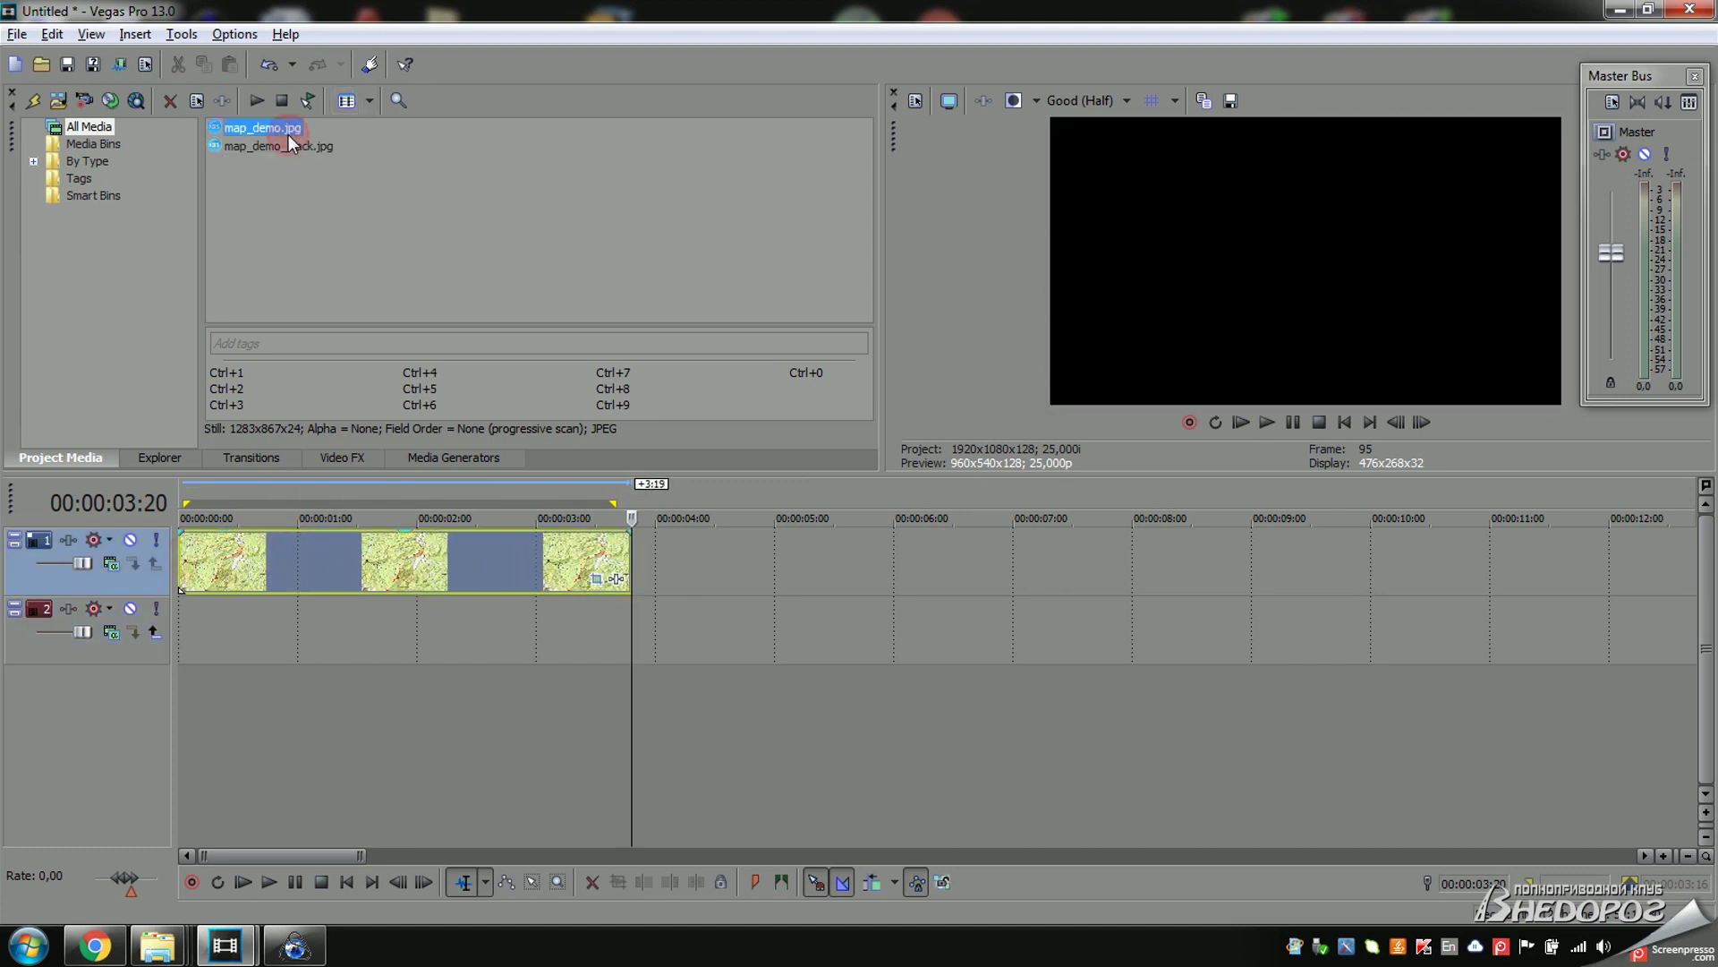
pyautogui.moveTo(288, 134); pyautogui.dragTo(188, 625)
pyautogui.moveTo(365, 637); pyautogui.dragTo(630, 638)
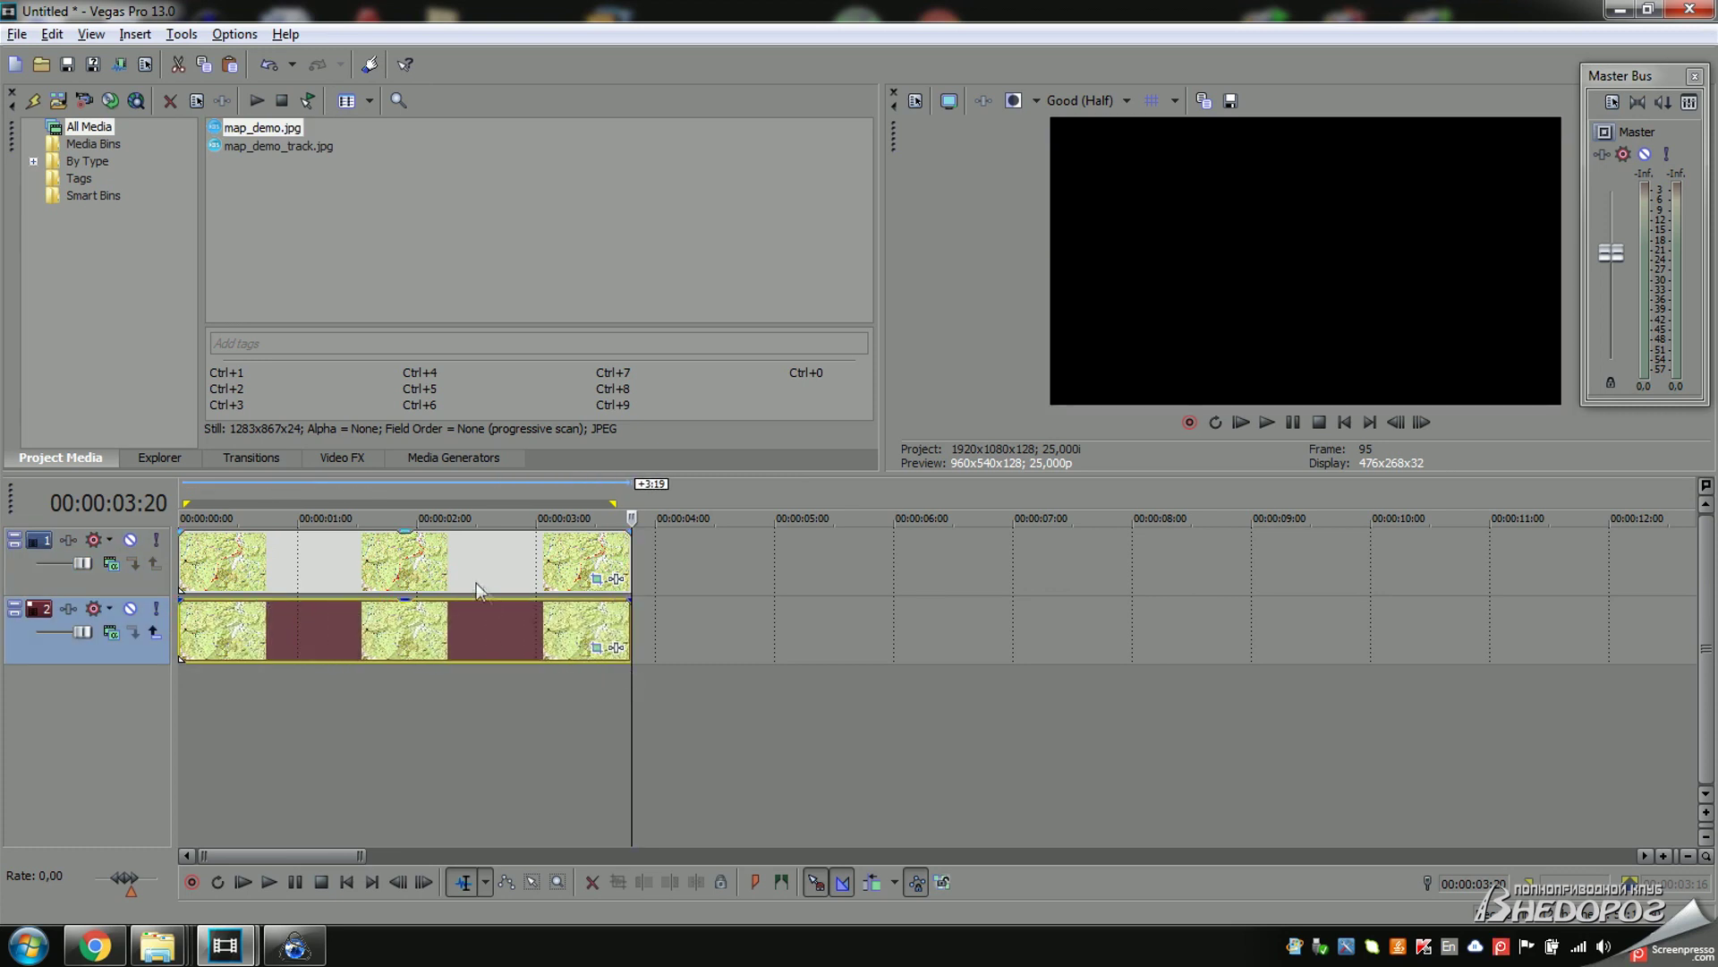
# Open Event Pan/Crop for the map_demo_track event and draw a four-point mask around the upper start of the red route.
pyautogui.click(453, 577)
pyautogui.click(131, 541)
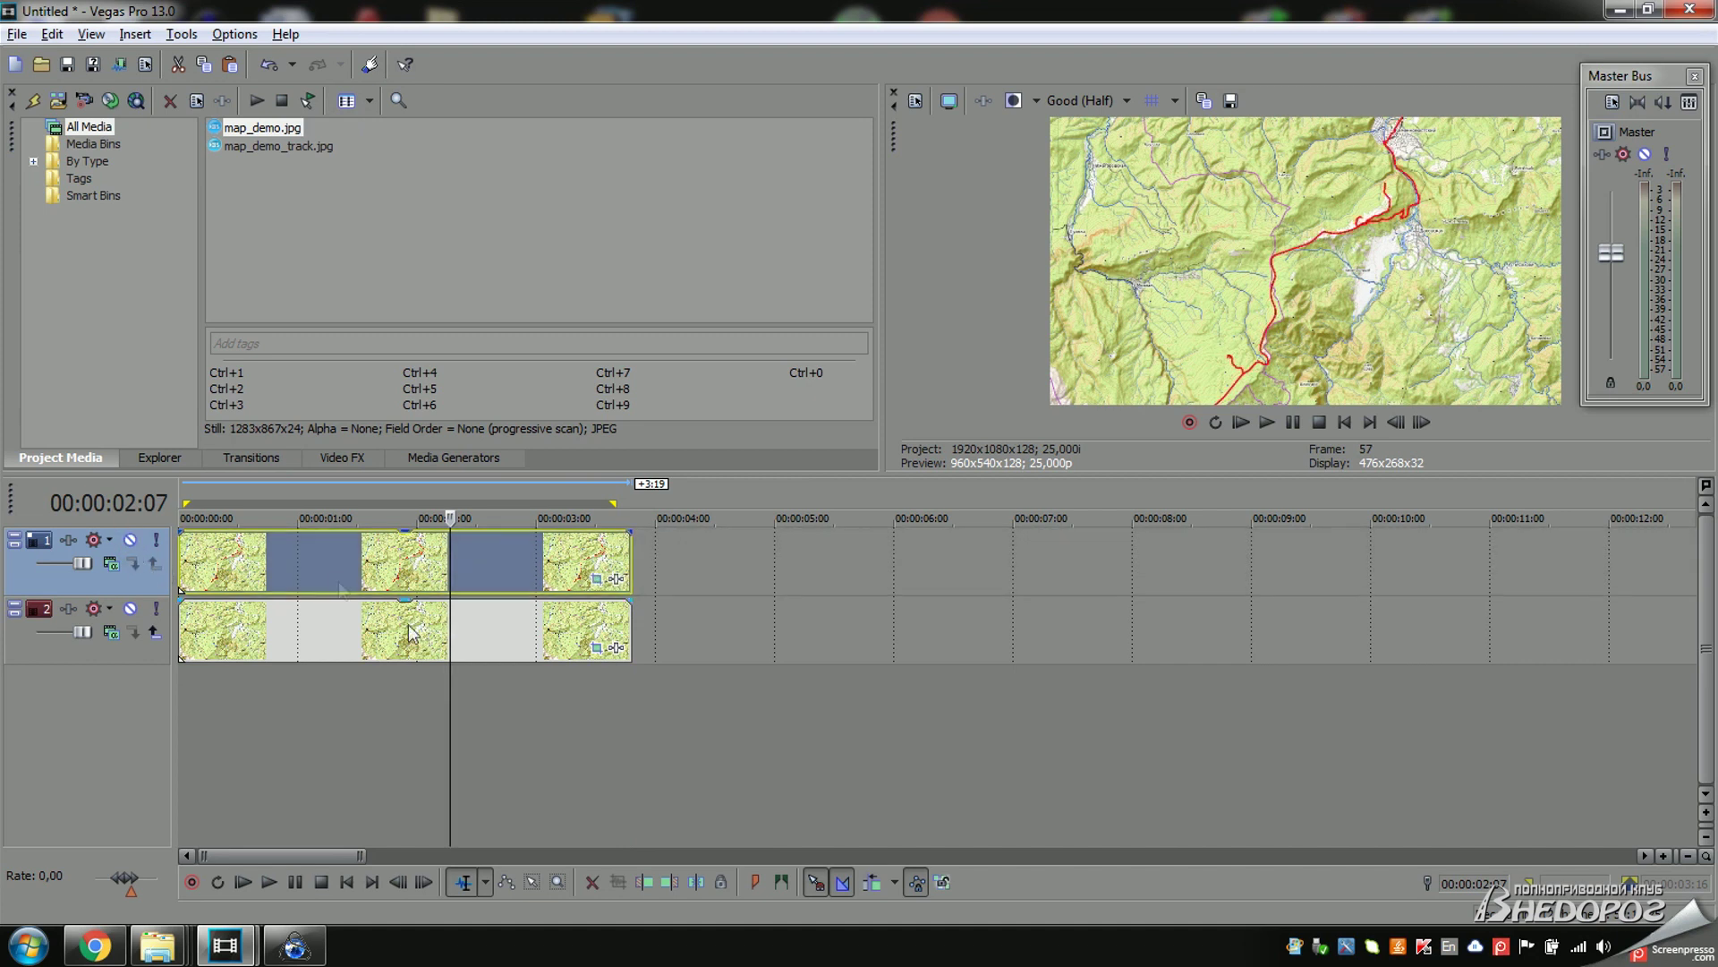
pyautogui.click(597, 579)
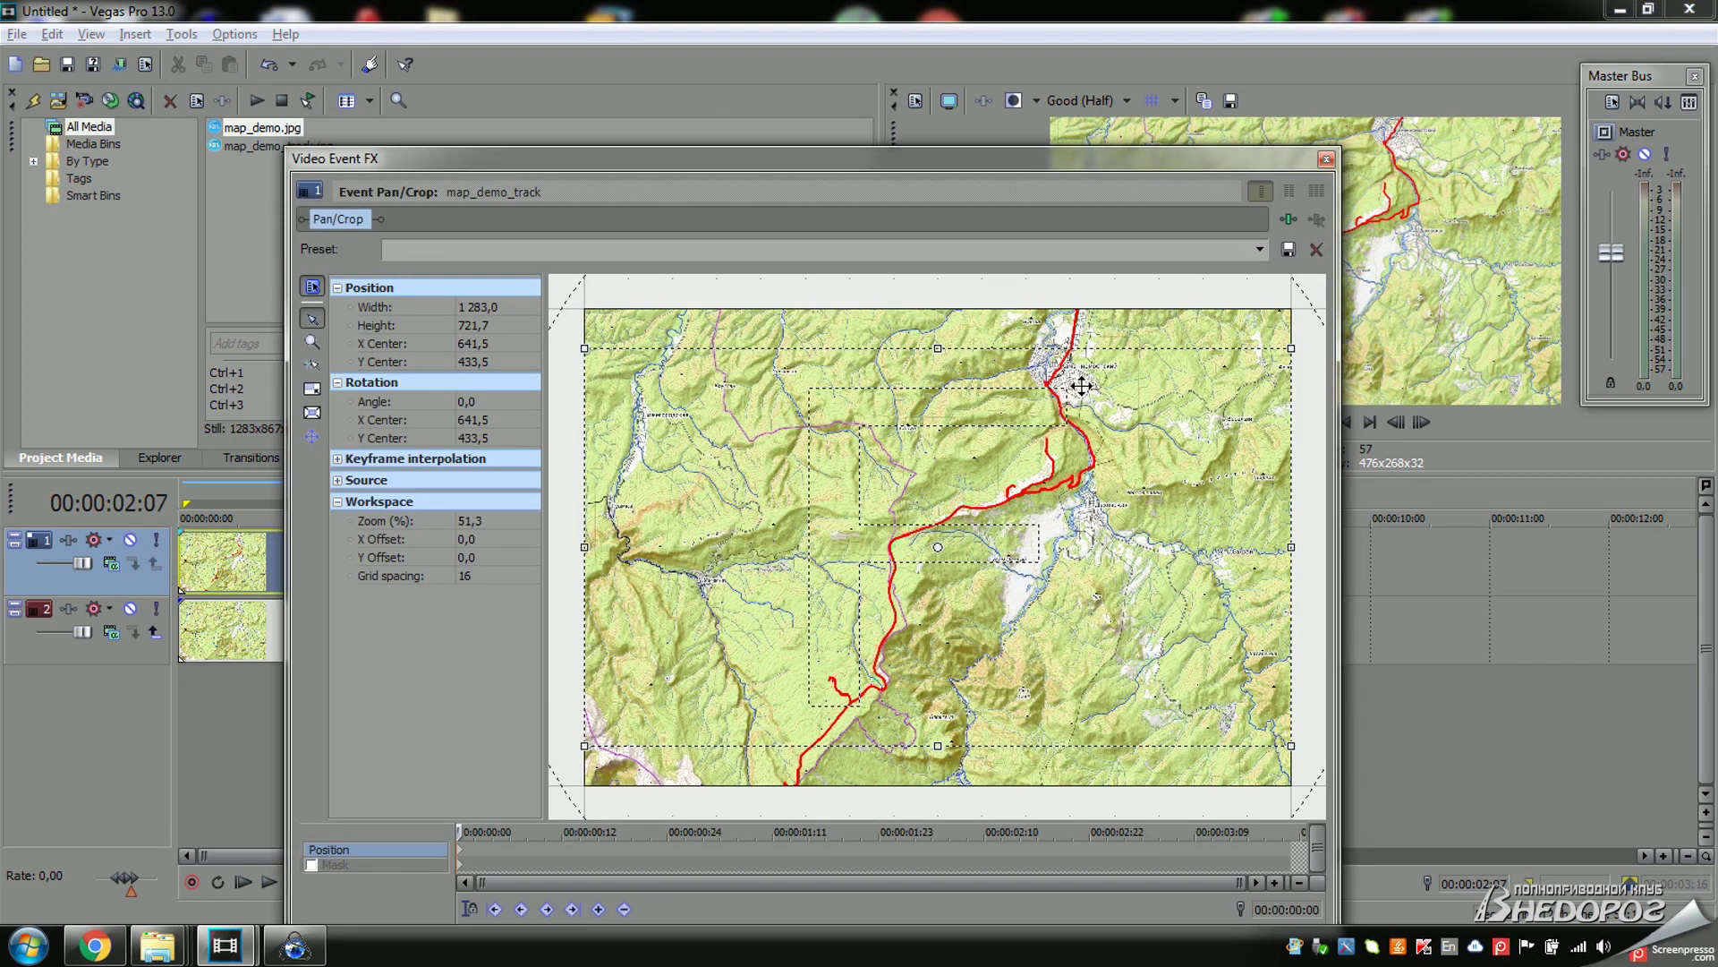
pyautogui.moveTo(1340, 192); pyautogui.dragTo(1716, 191)
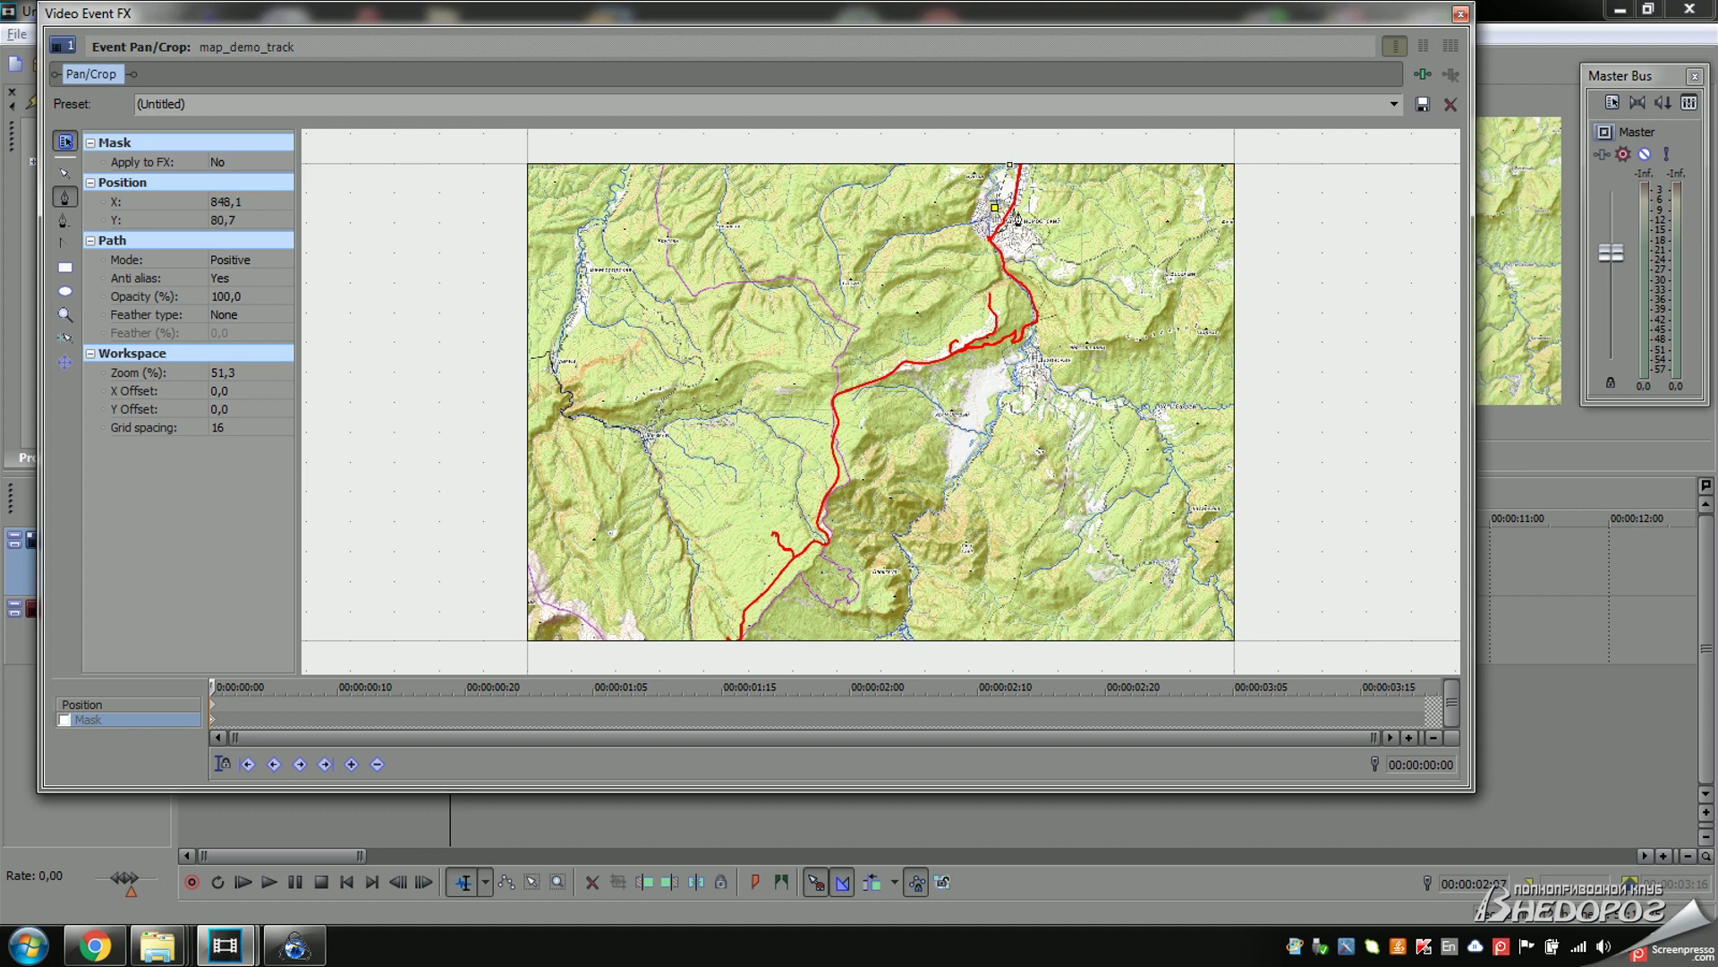
pyautogui.click(1021, 218)
pyautogui.click(1012, 165)
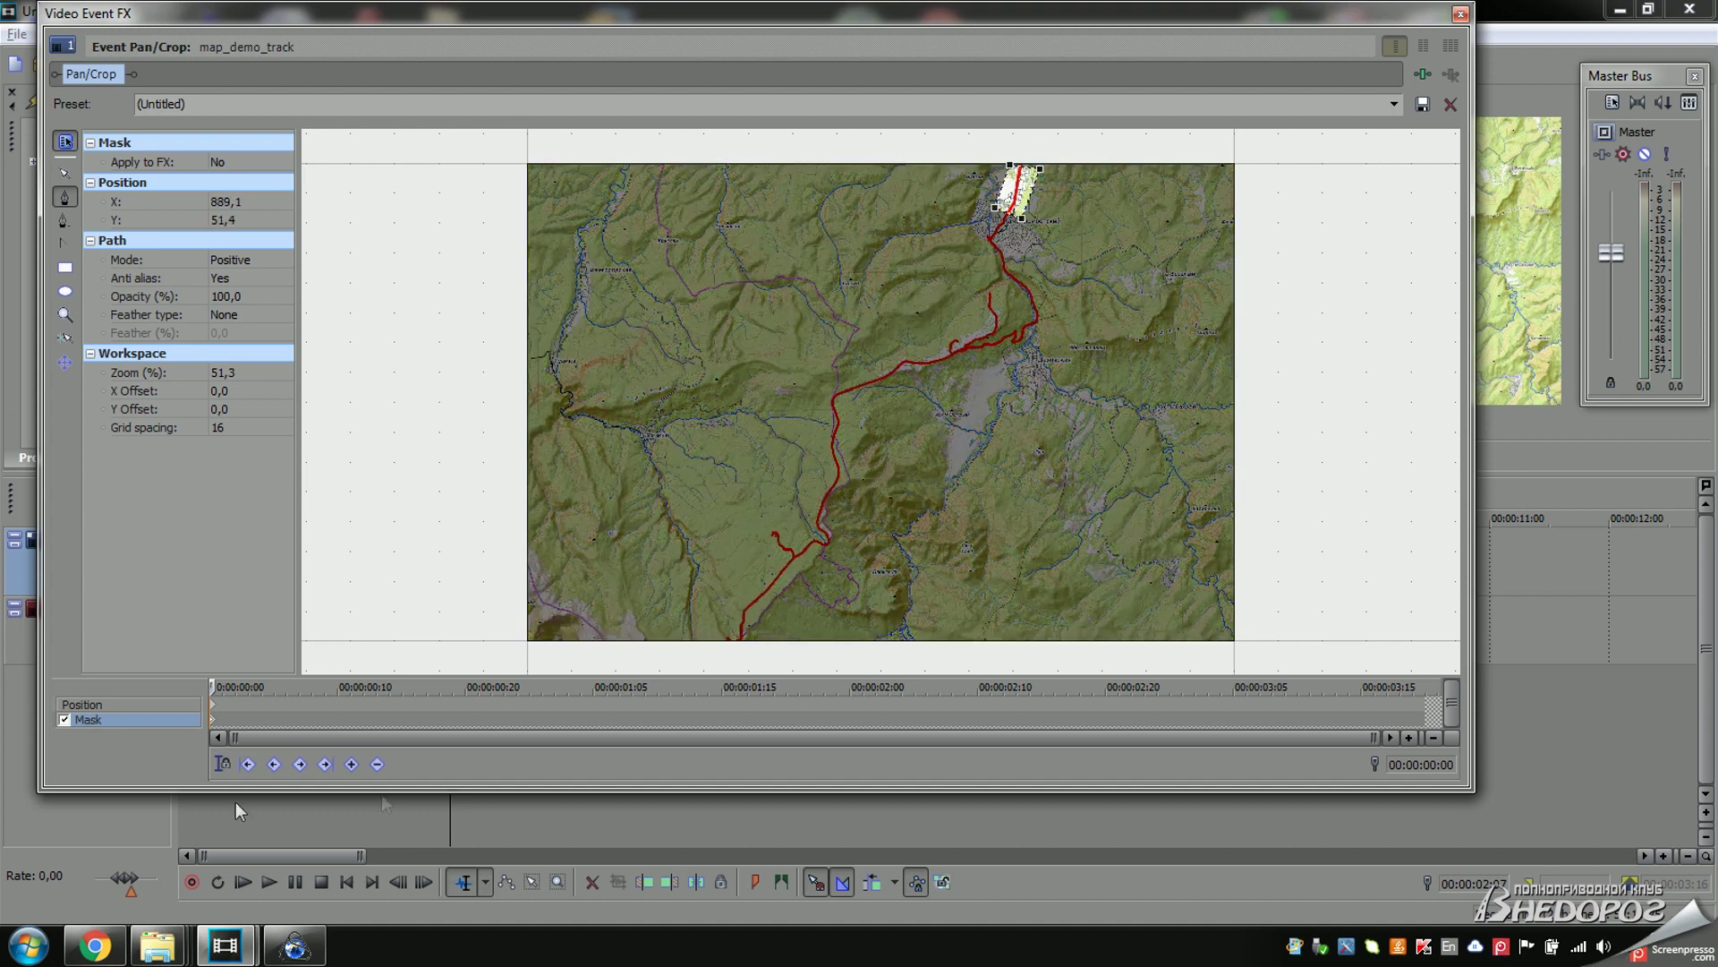
# Add a mask keyframe shortly after the start and extend the mask's lower points down to the route's first bend.
pyautogui.click(241, 720)
pyautogui.click(65, 172)
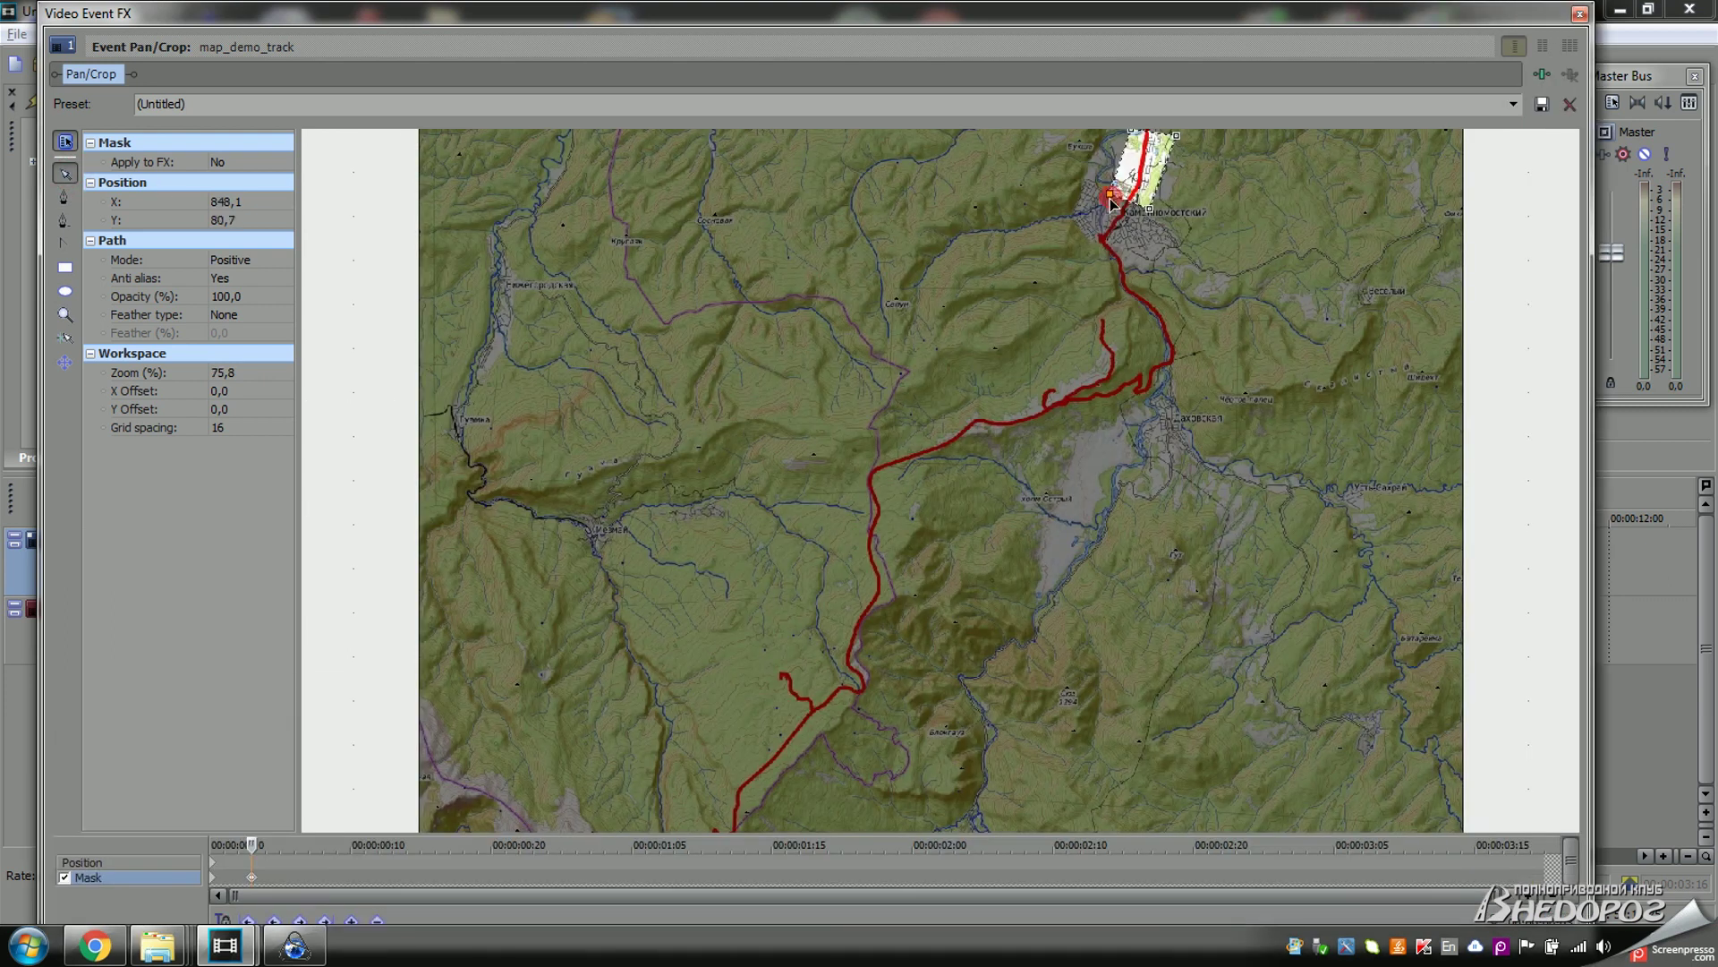
pyautogui.moveTo(1091, 246); pyautogui.dragTo(1081, 265)
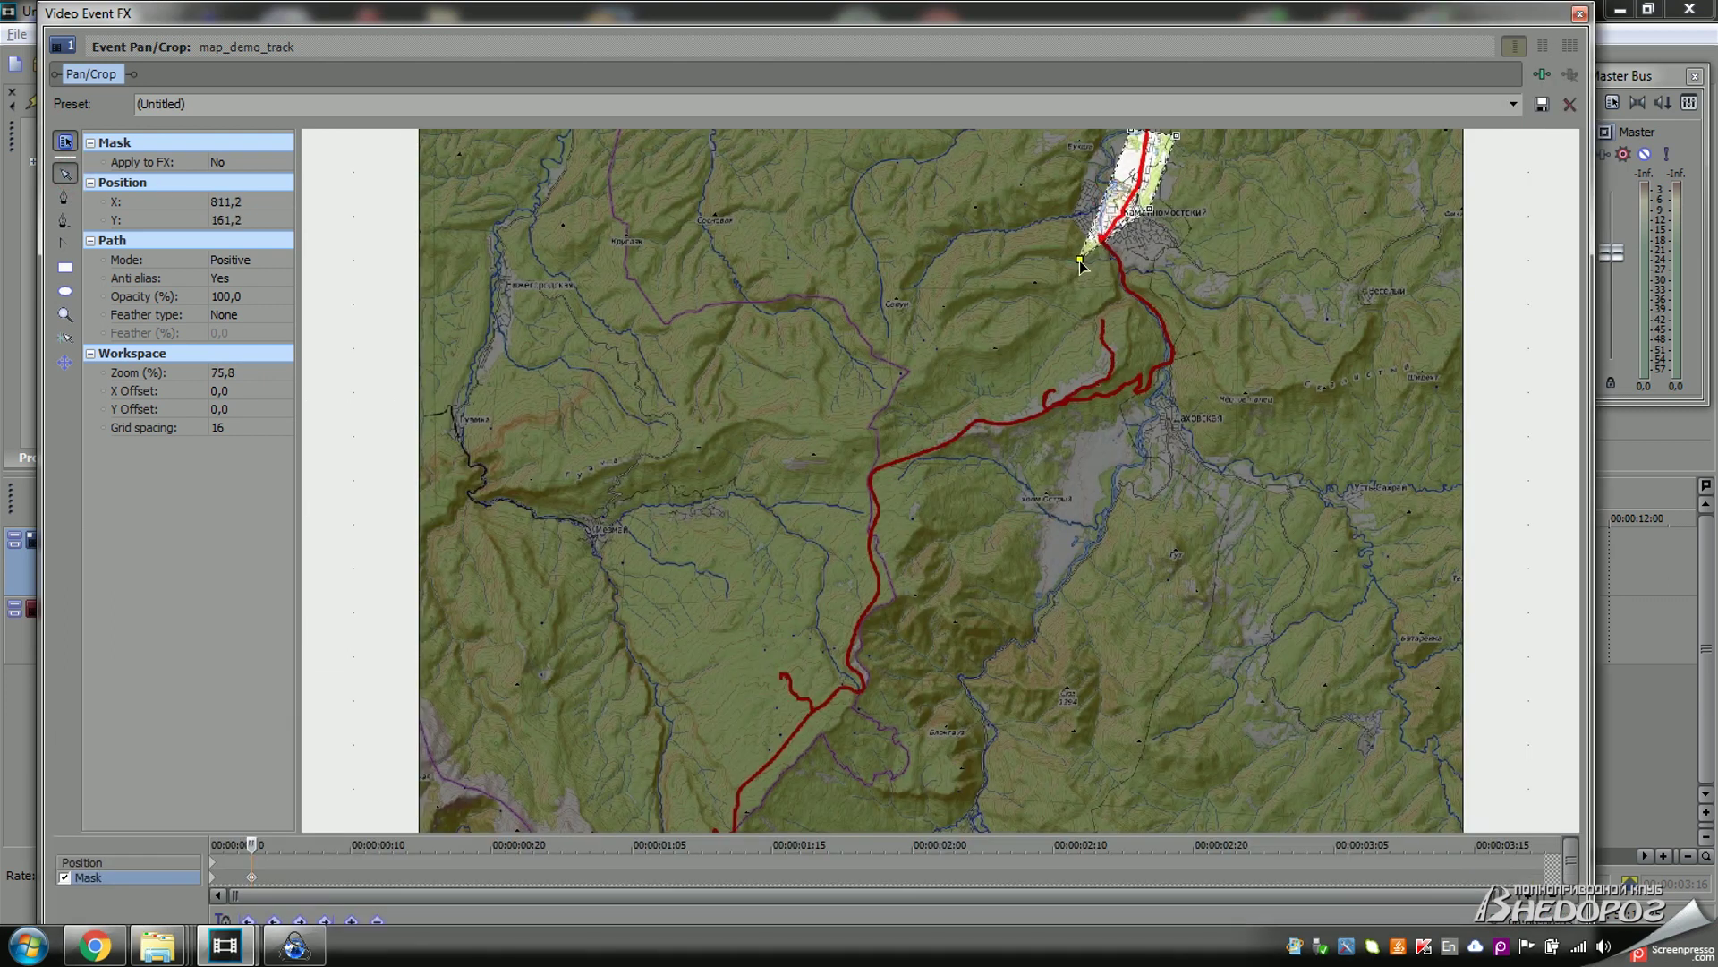
pyautogui.moveTo(1150, 213); pyautogui.dragTo(1130, 255)
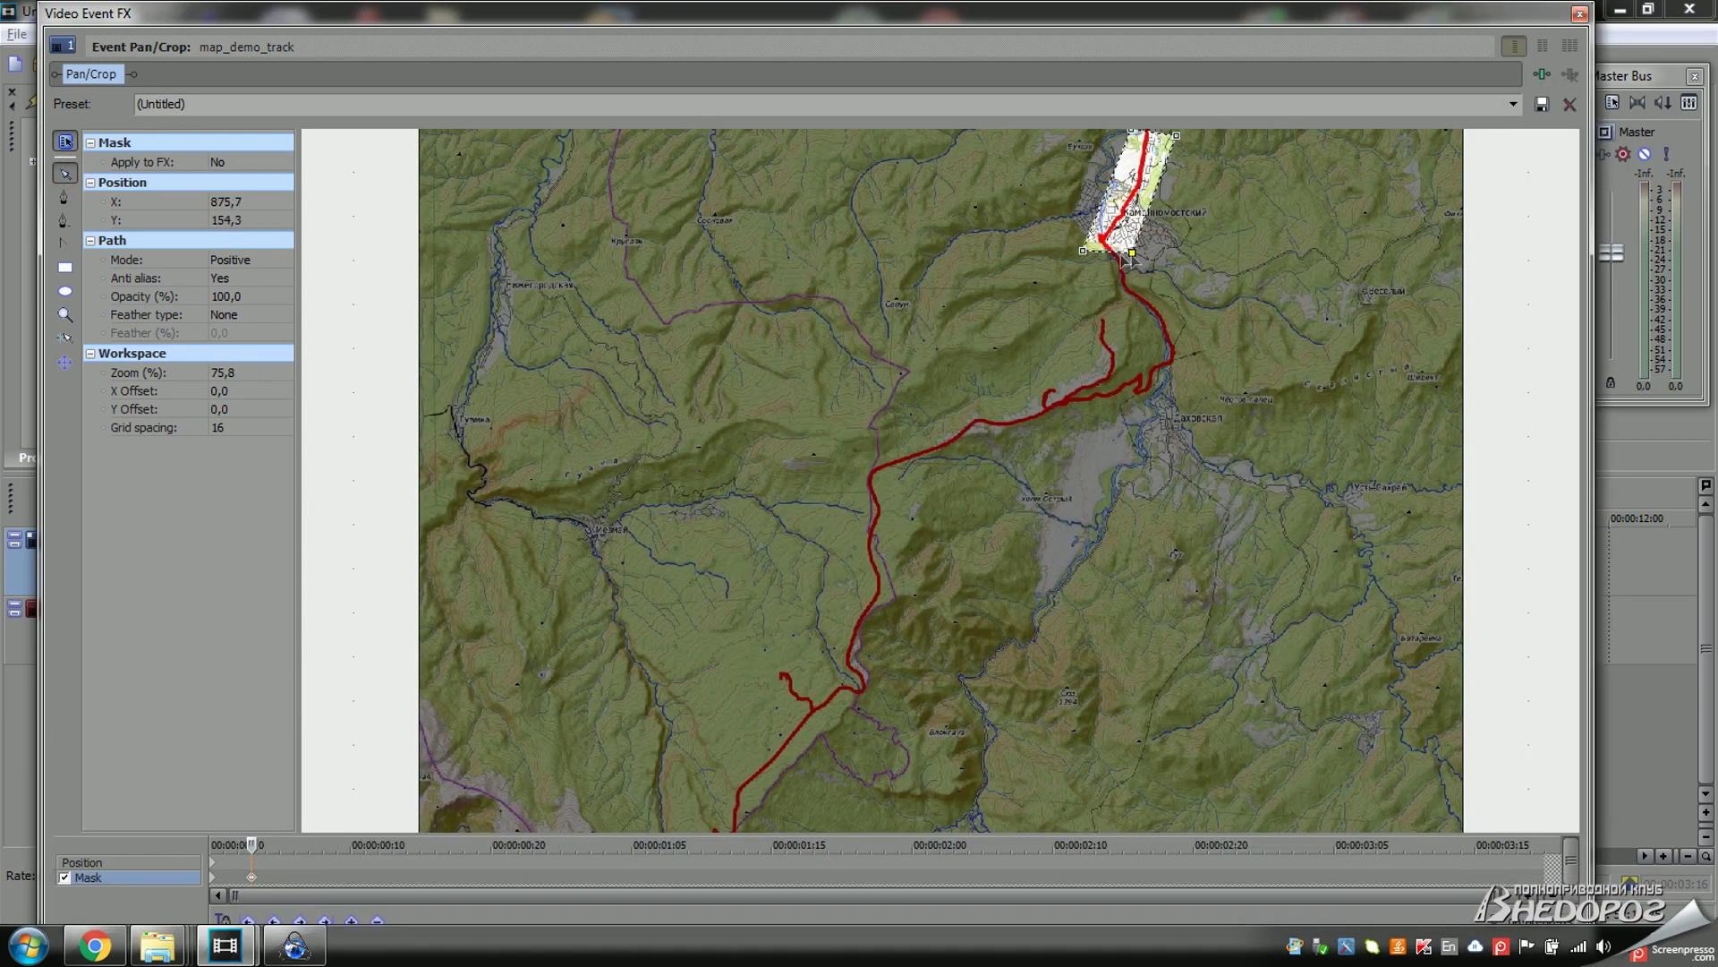
# Add the next mask keyframe and insert anchor points on both sides of the mask near the route's first bend.
pyautogui.doubleClick(296, 877)
pyautogui.click(1132, 254)
pyautogui.click(67, 220)
pyautogui.click(1089, 233)
pyautogui.click(1135, 243)
# Stretch the mask's lower end along the route past the first bend and add another keyframe.
pyautogui.click(66, 177)
pyautogui.moveTo(1085, 254); pyautogui.dragTo(1139, 354)
pyautogui.doubleClick(339, 877)
pyautogui.moveTo(1160, 298); pyautogui.dragTo(1195, 341)
# At a further keyframe, add anchor points and extend the mask's end around the route's second bend by the village.
pyautogui.doubleClick(378, 877)
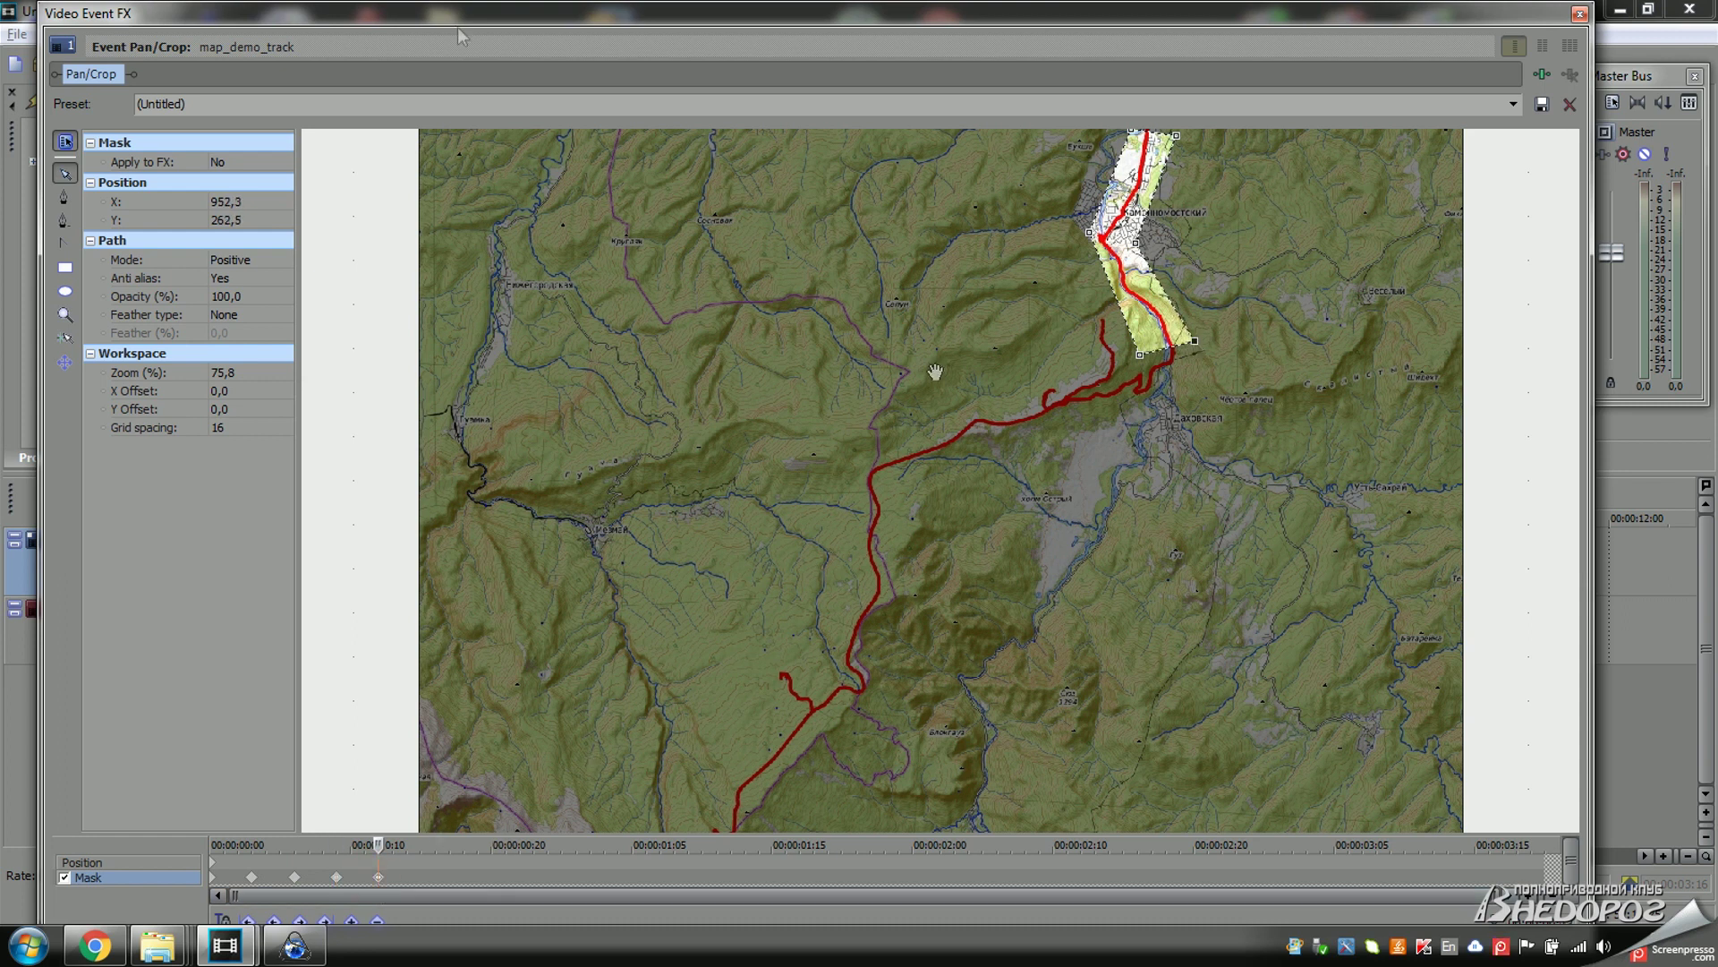
pyautogui.click(62, 237)
pyautogui.click(63, 173)
pyautogui.moveTo(1195, 341); pyautogui.dragTo(1188, 397)
pyautogui.click(64, 243)
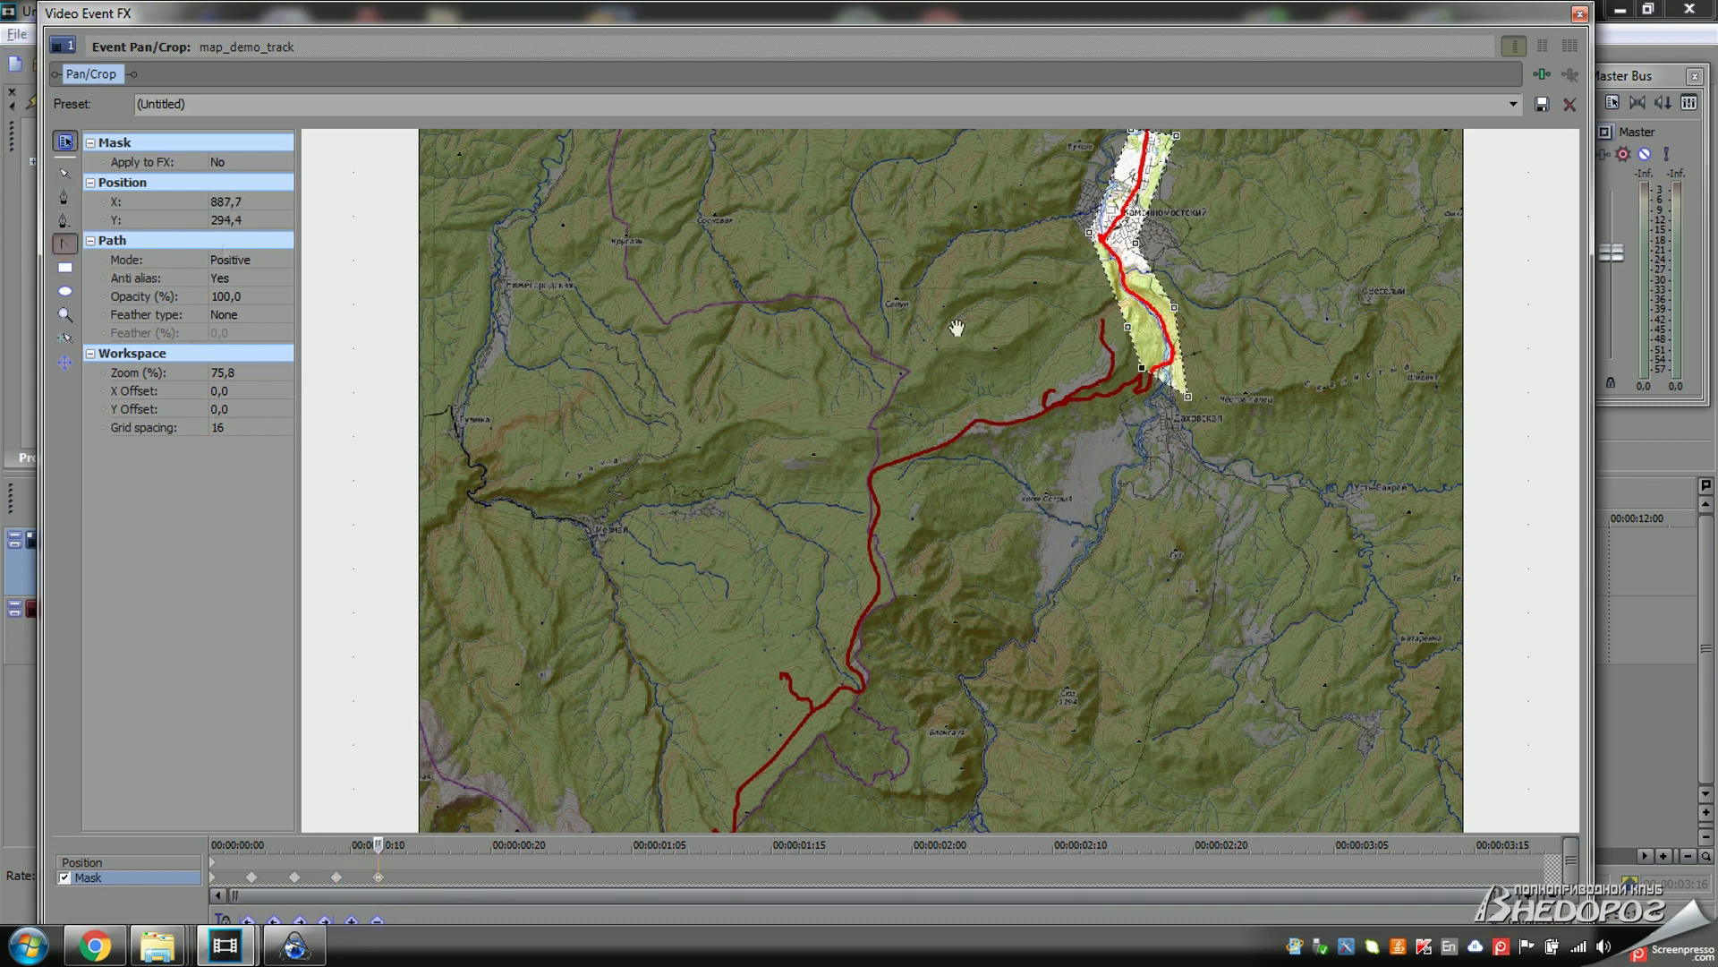
pyautogui.click(1137, 353)
pyautogui.click(64, 174)
pyautogui.moveTo(1146, 376); pyautogui.dragTo(1131, 422)
# Extend the mask's end points westward along the route after the second bend, adding mask keyframes for the movement.
pyautogui.click(71, 241)
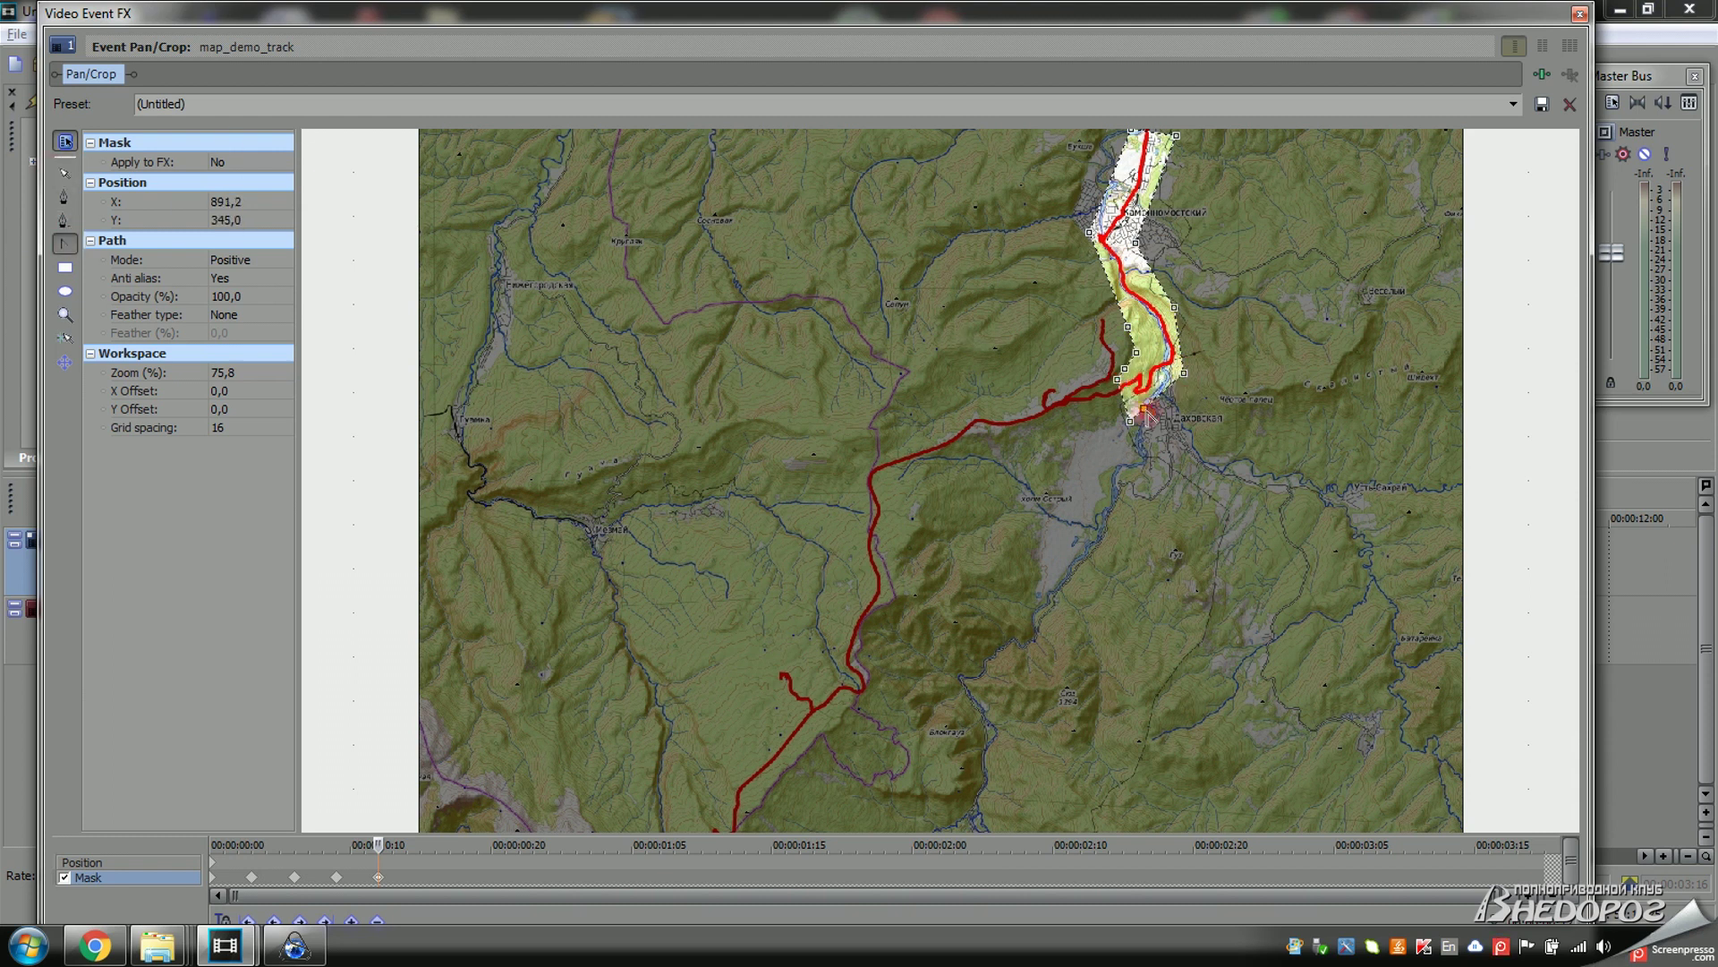
pyautogui.click(64, 174)
pyautogui.moveTo(1130, 421); pyautogui.dragTo(1087, 442)
pyautogui.moveTo(1117, 381); pyautogui.dragTo(1006, 418)
pyautogui.click(461, 875)
pyautogui.click(557, 877)
# Pull the mask's lower end point farther southwest along the route at the following keyframes.
pyautogui.click(64, 244)
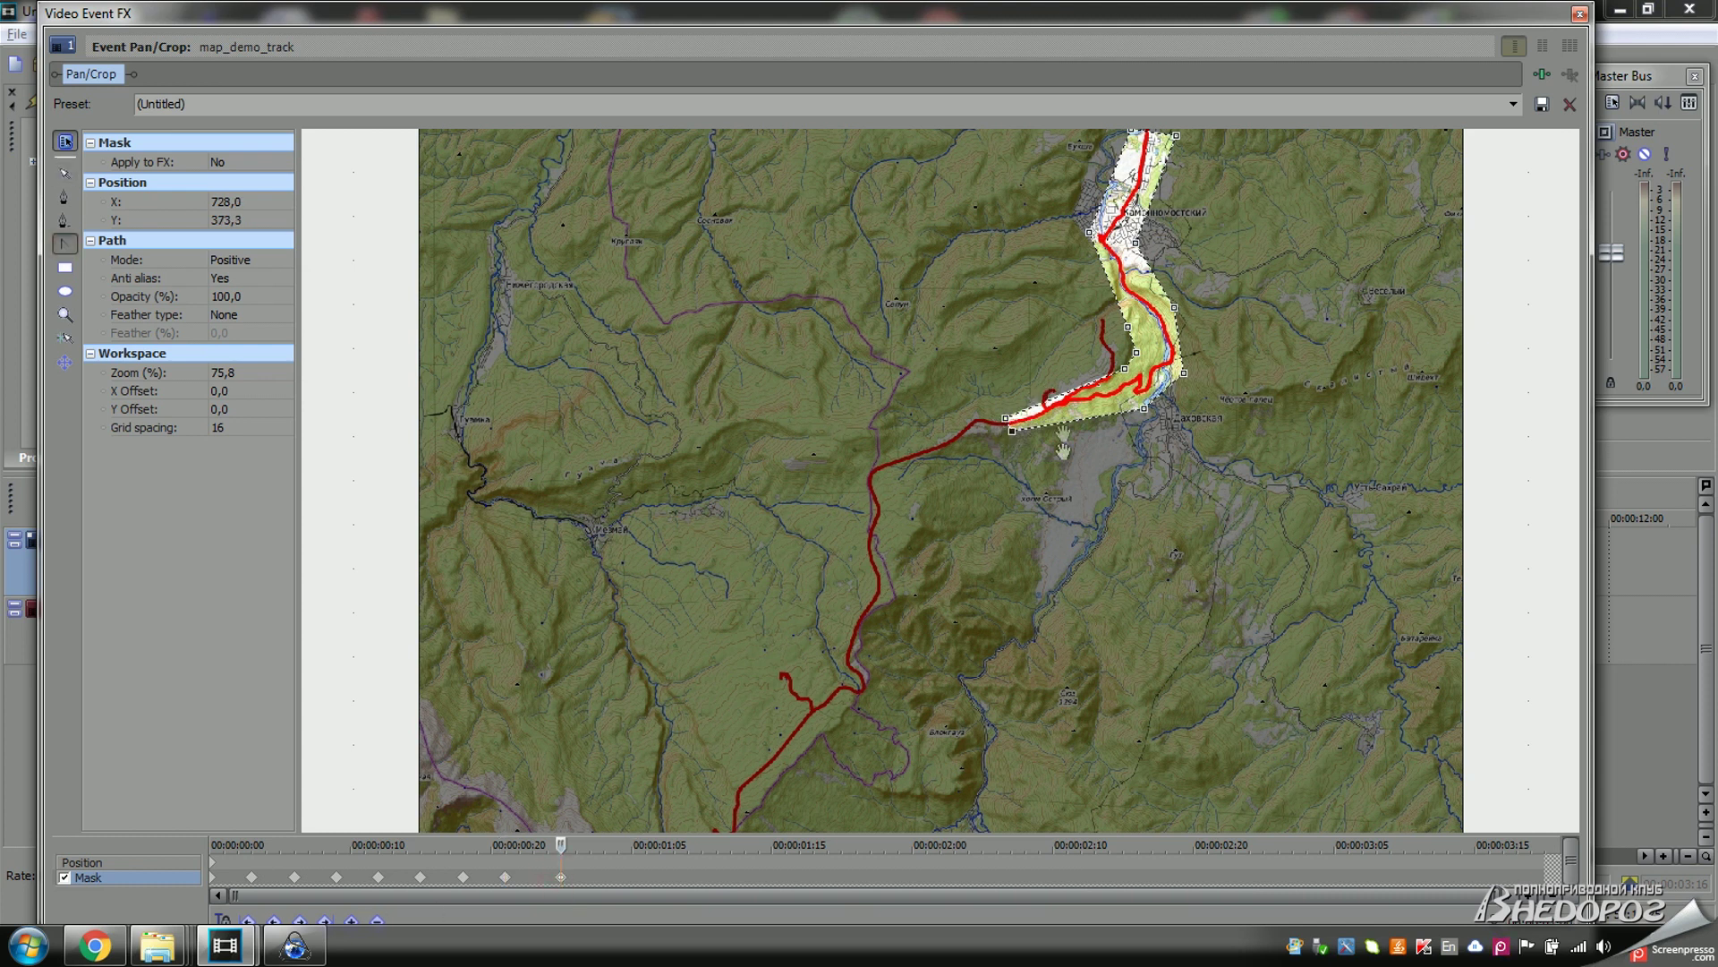
pyautogui.click(64, 173)
pyautogui.click(504, 877)
pyautogui.moveTo(1011, 429); pyautogui.dragTo(945, 464)
# Insert anchor points on the mask's western section, move its end toward the southward turn, and add another keyframe there.
pyautogui.click(65, 244)
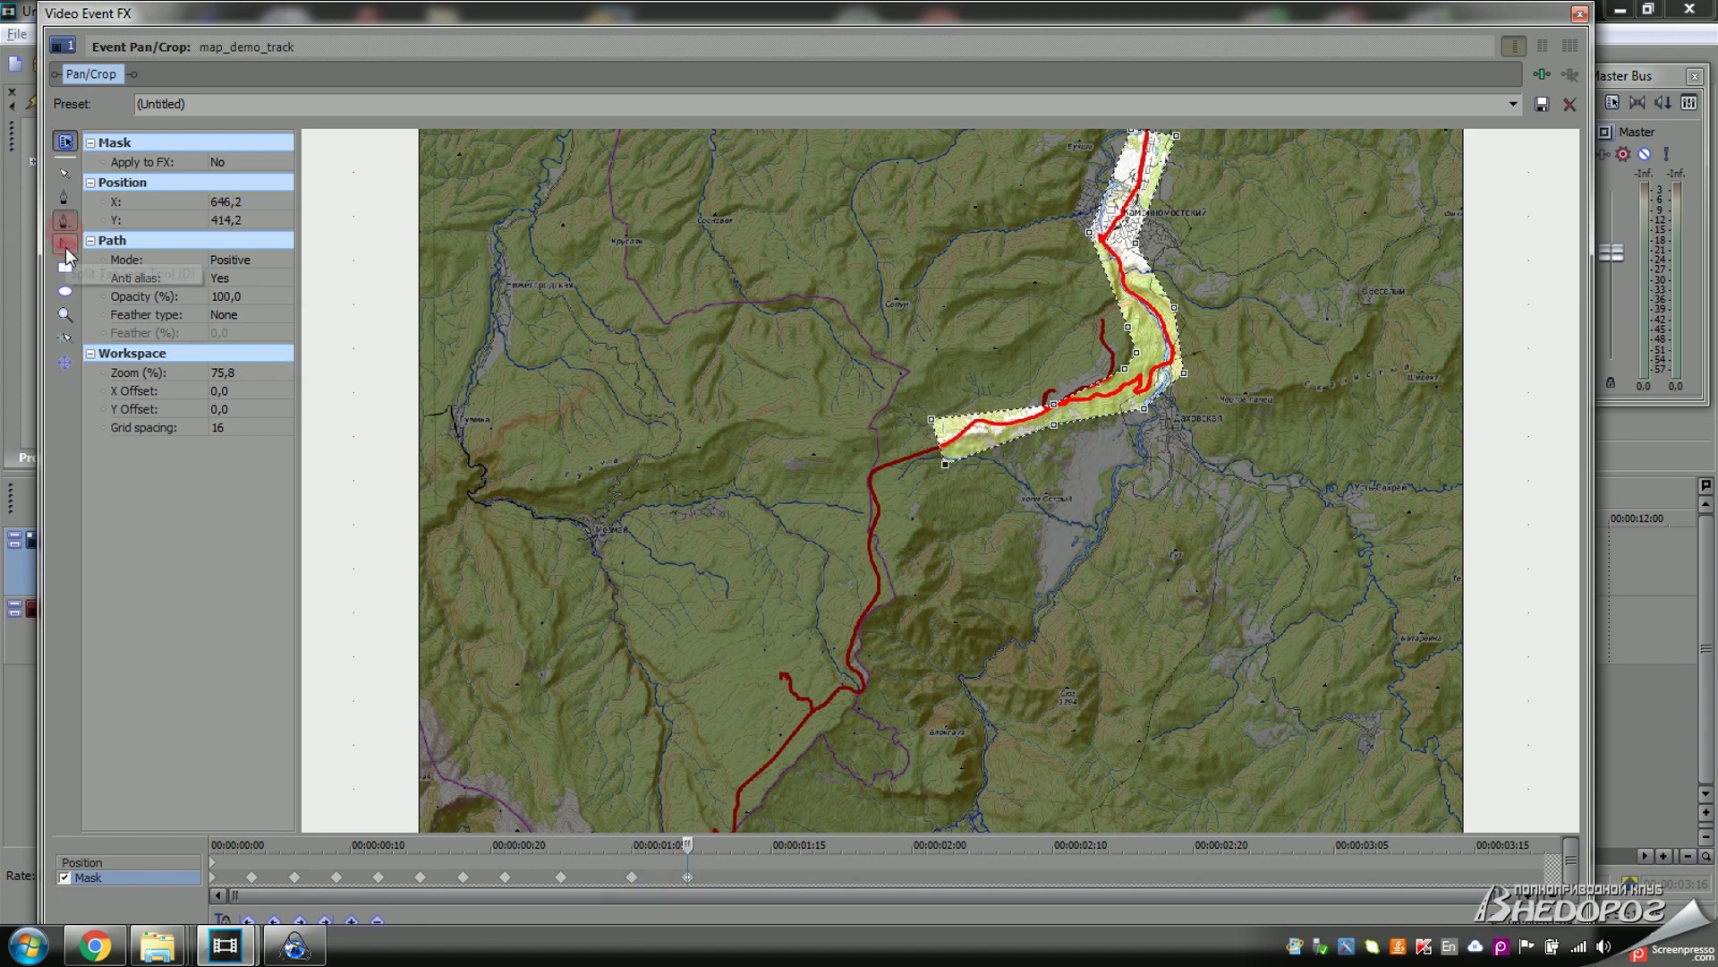
pyautogui.click(979, 413)
pyautogui.click(995, 446)
pyautogui.click(66, 173)
pyautogui.moveTo(932, 421); pyautogui.dragTo(893, 488)
pyautogui.click(743, 877)
pyautogui.click(64, 244)
pyautogui.click(876, 448)
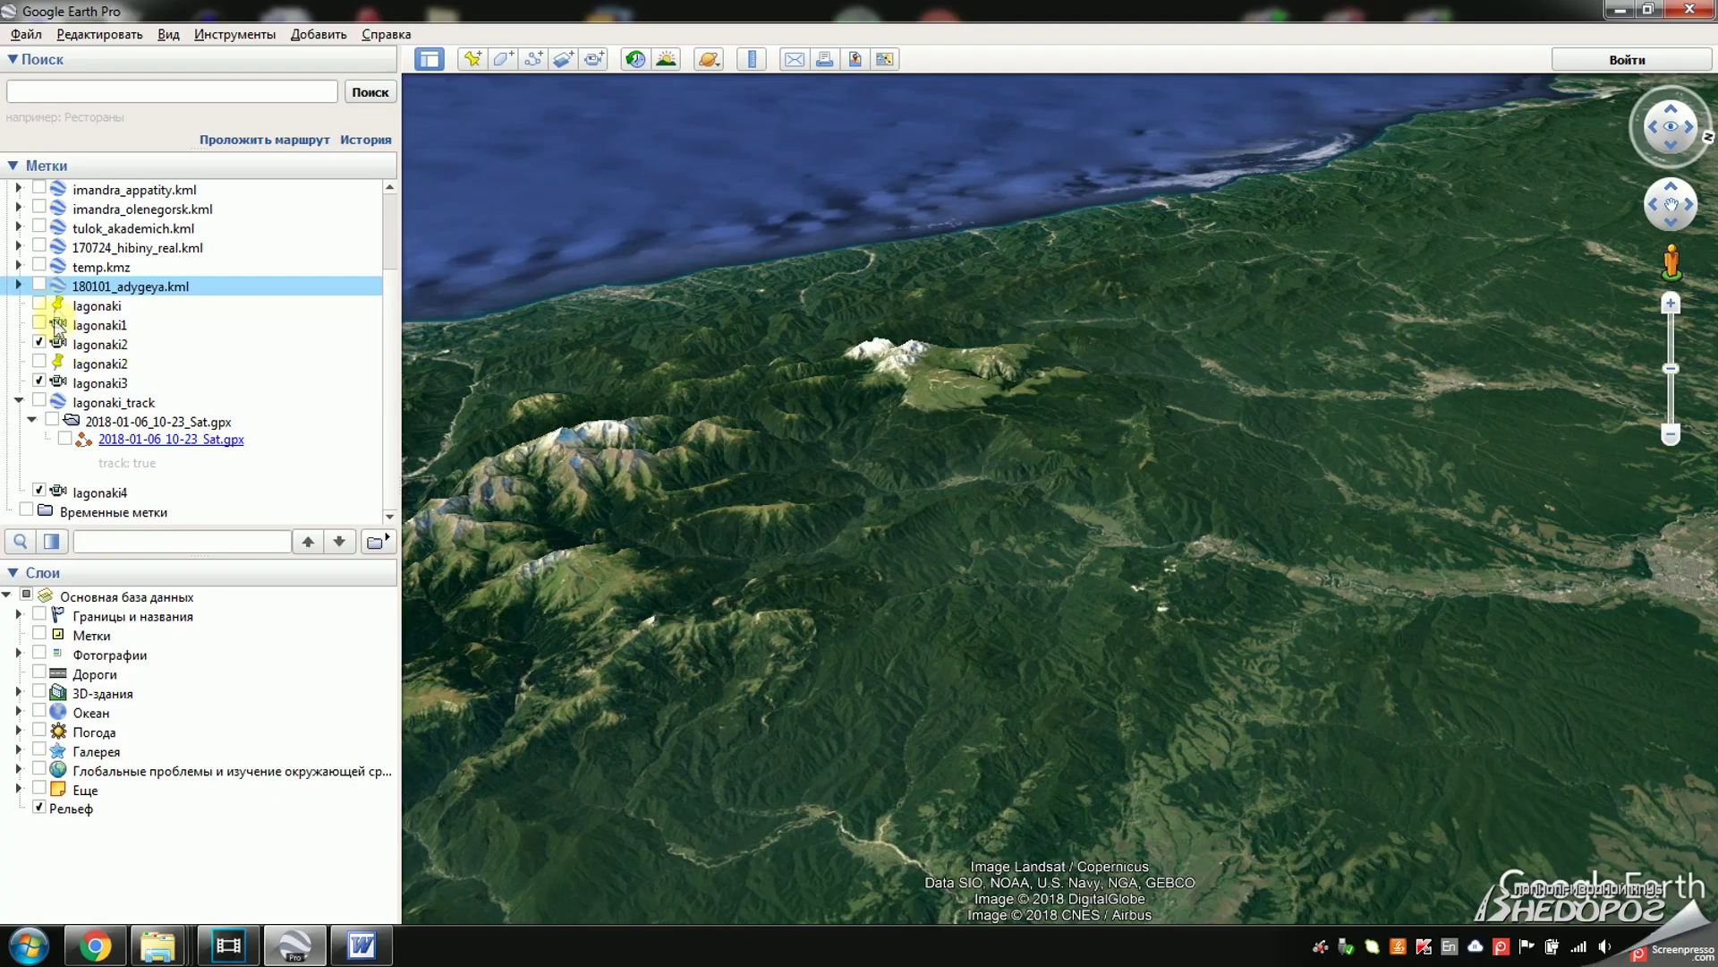
# Switch to Google Earth Pro, show the 180101_adygeya.kml track, and record a tour flying to the lagonaki2 placemark.
pyautogui.click(40, 286)
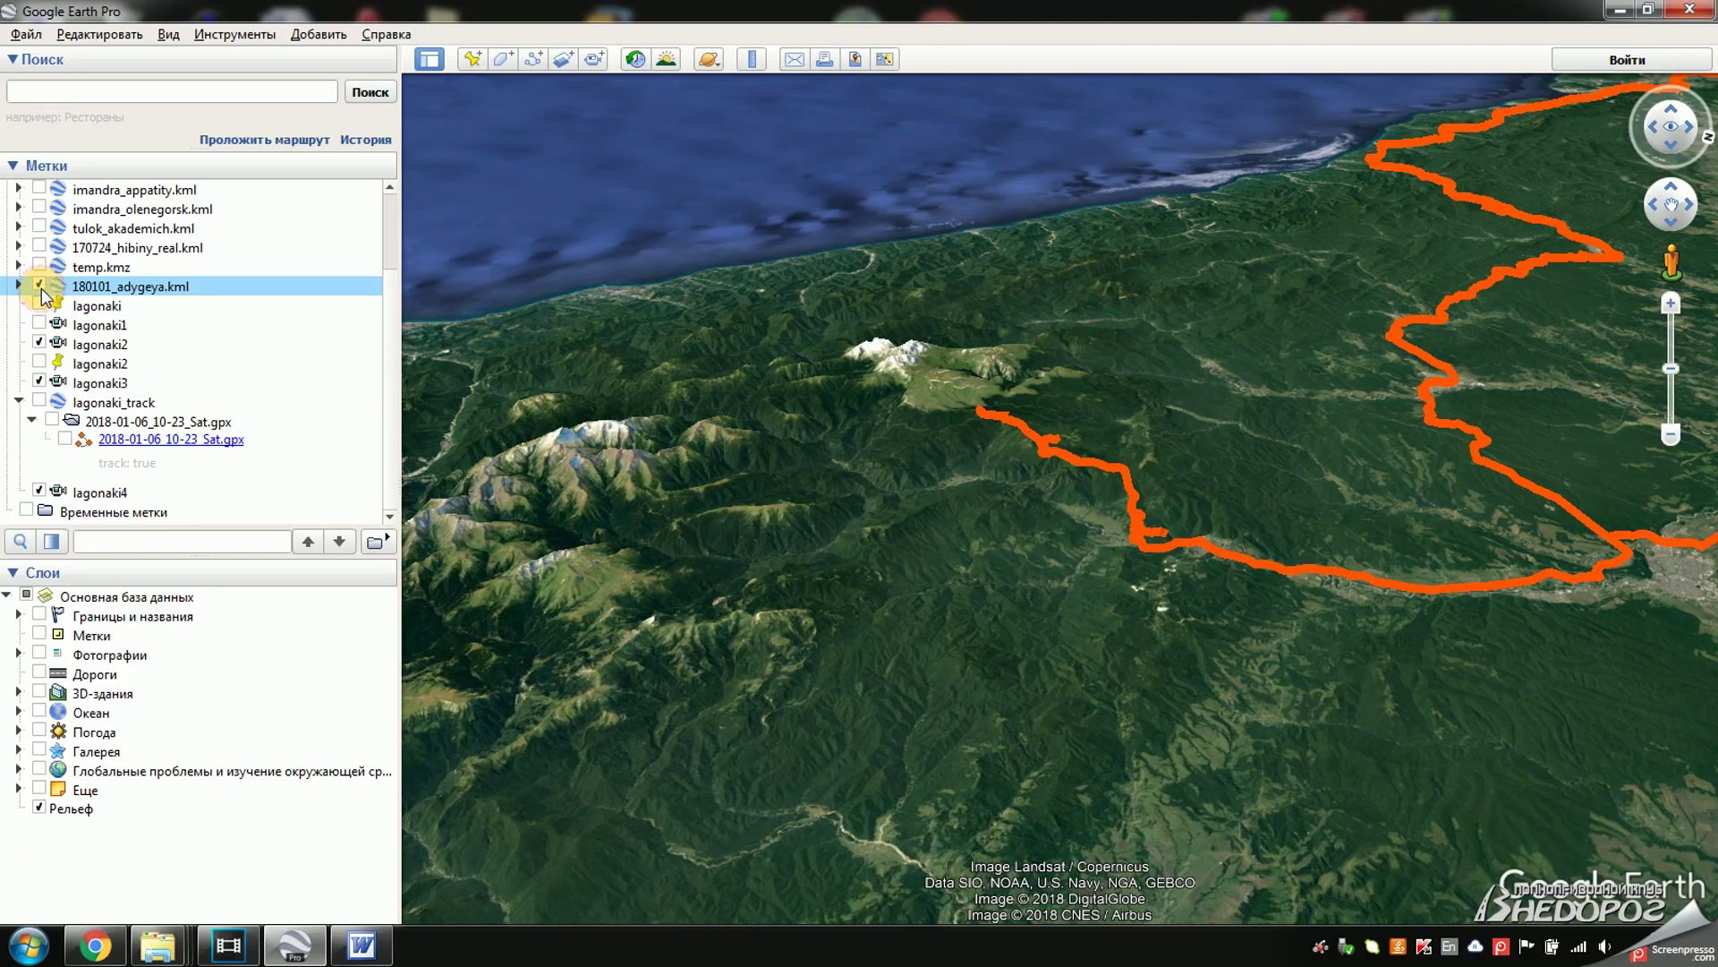
pyautogui.click(595, 62)
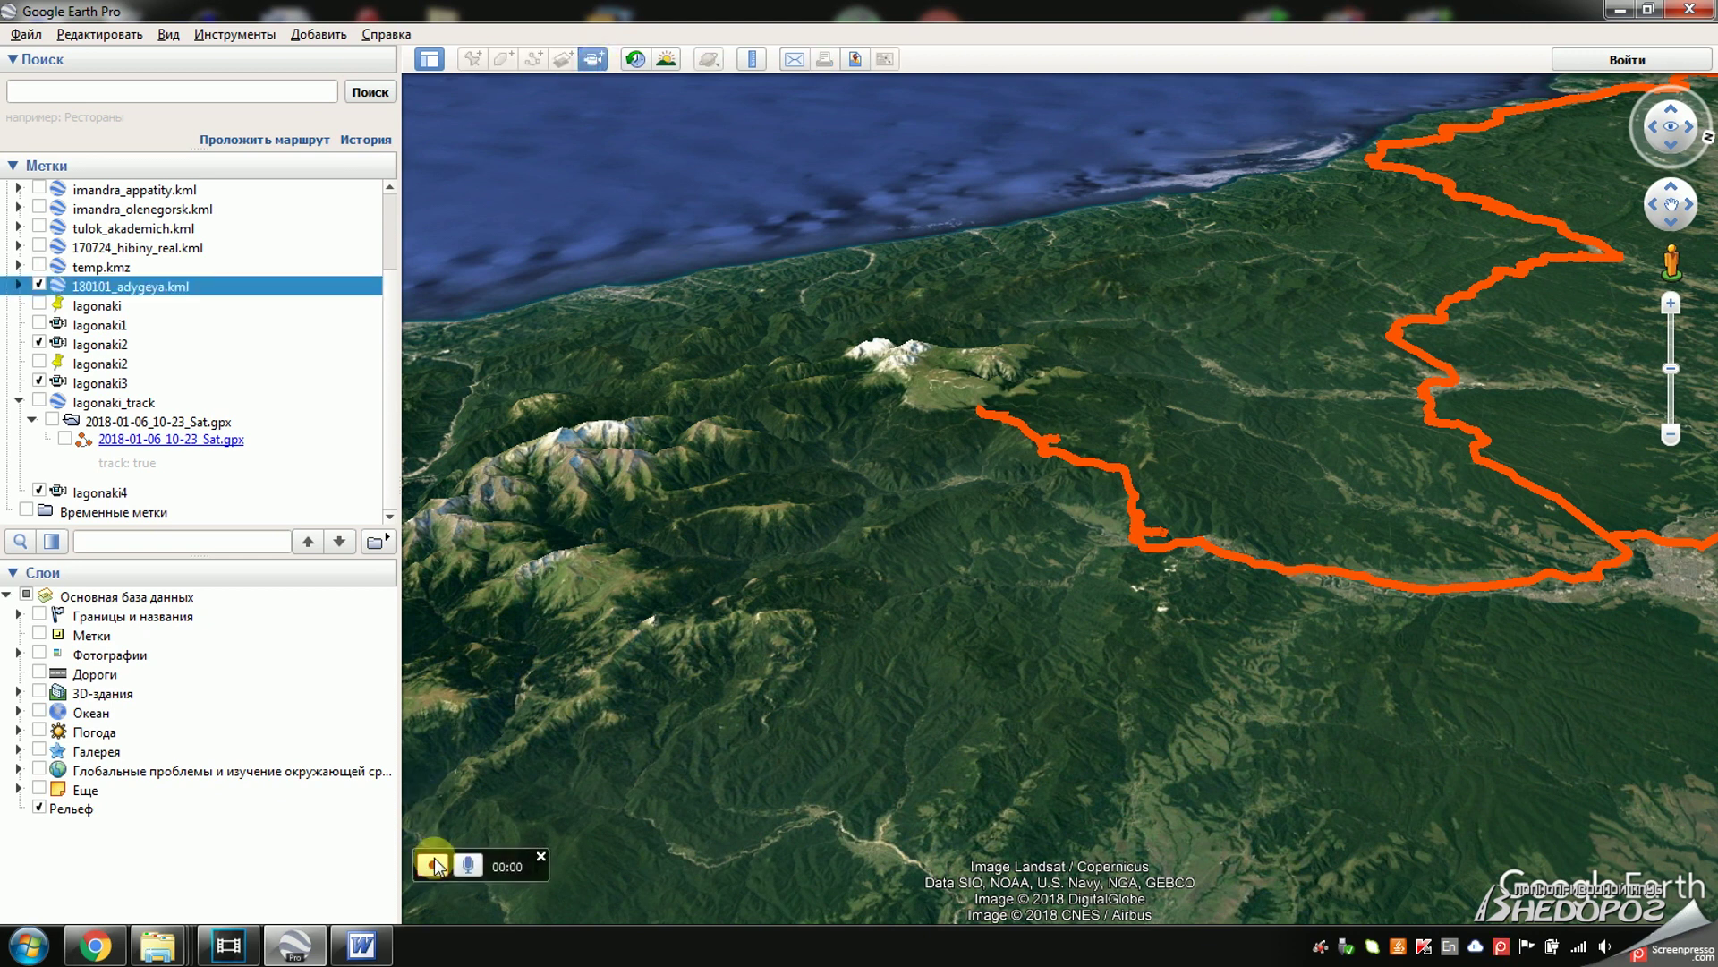
pyautogui.click(111, 366)
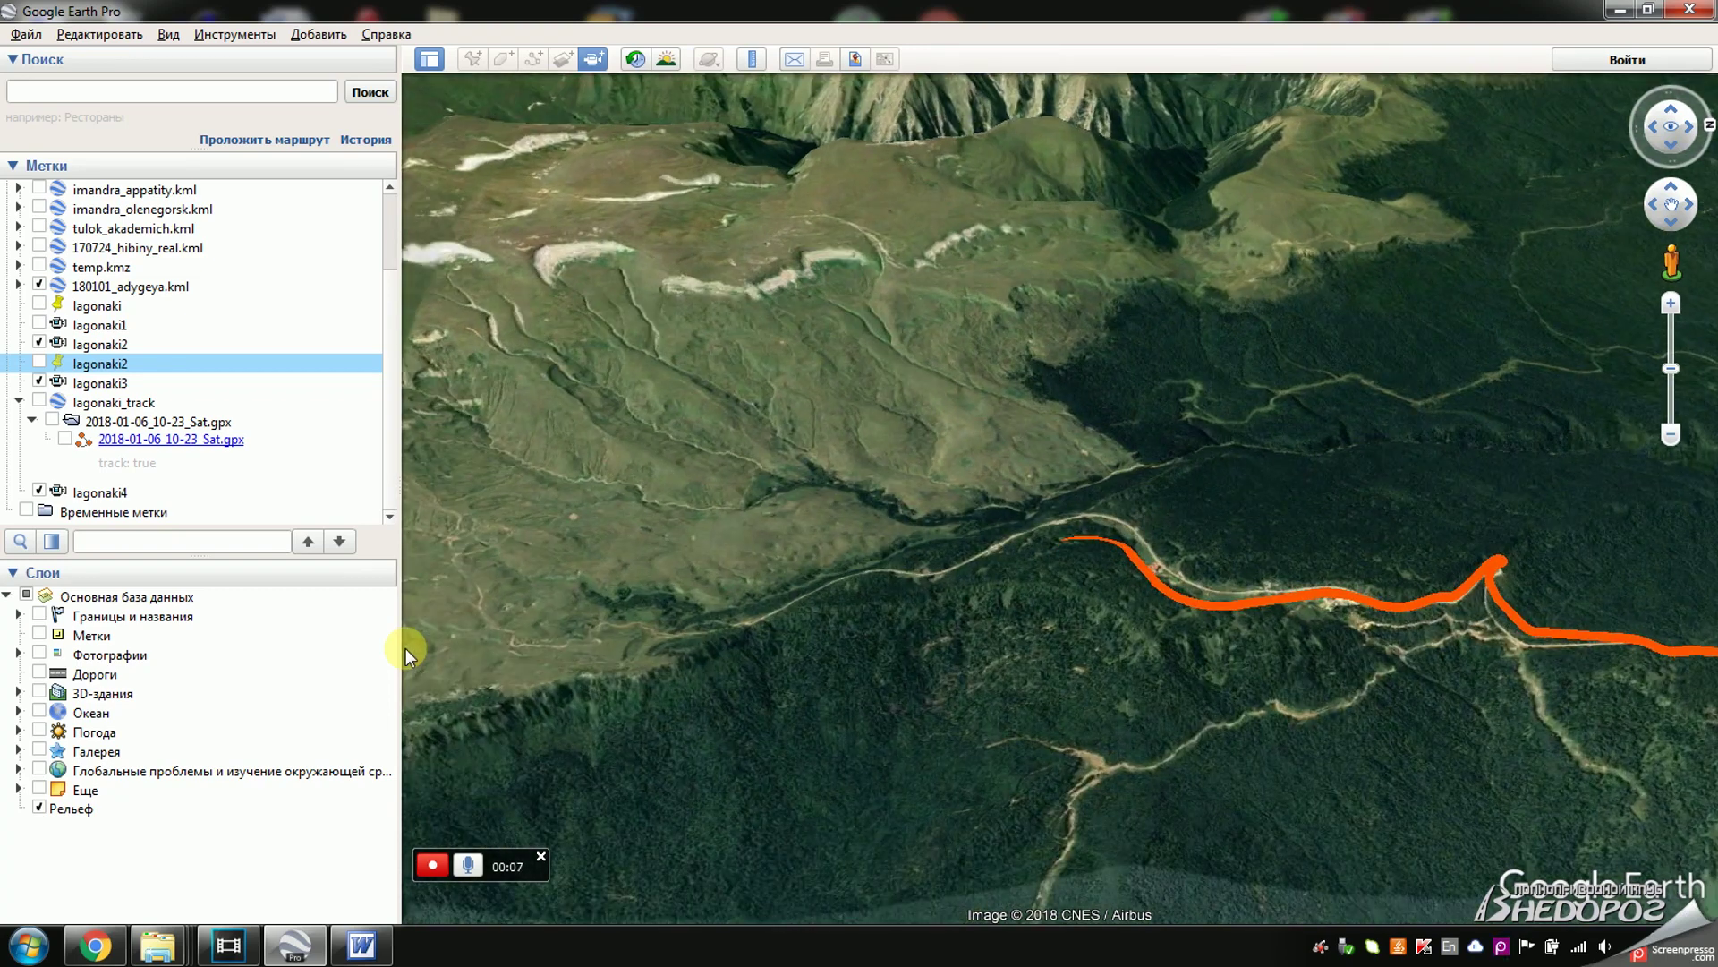
pyautogui.click(432, 865)
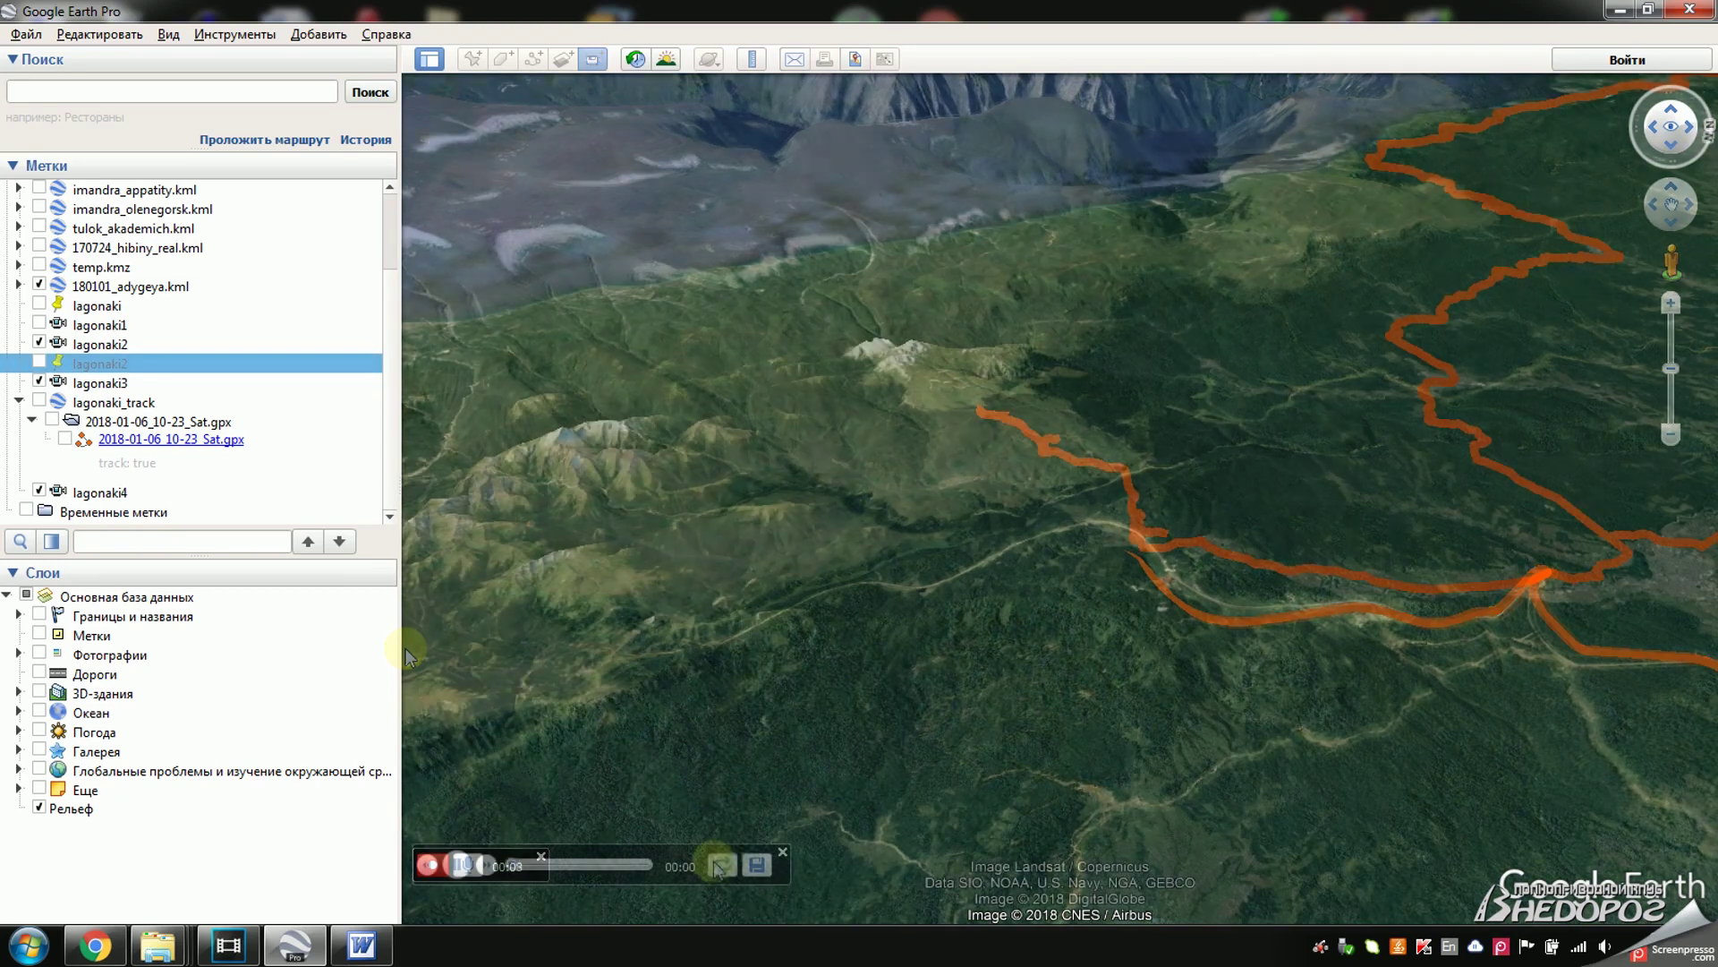
# Save the recorded tour under the name demo_track.
pyautogui.click(757, 865)
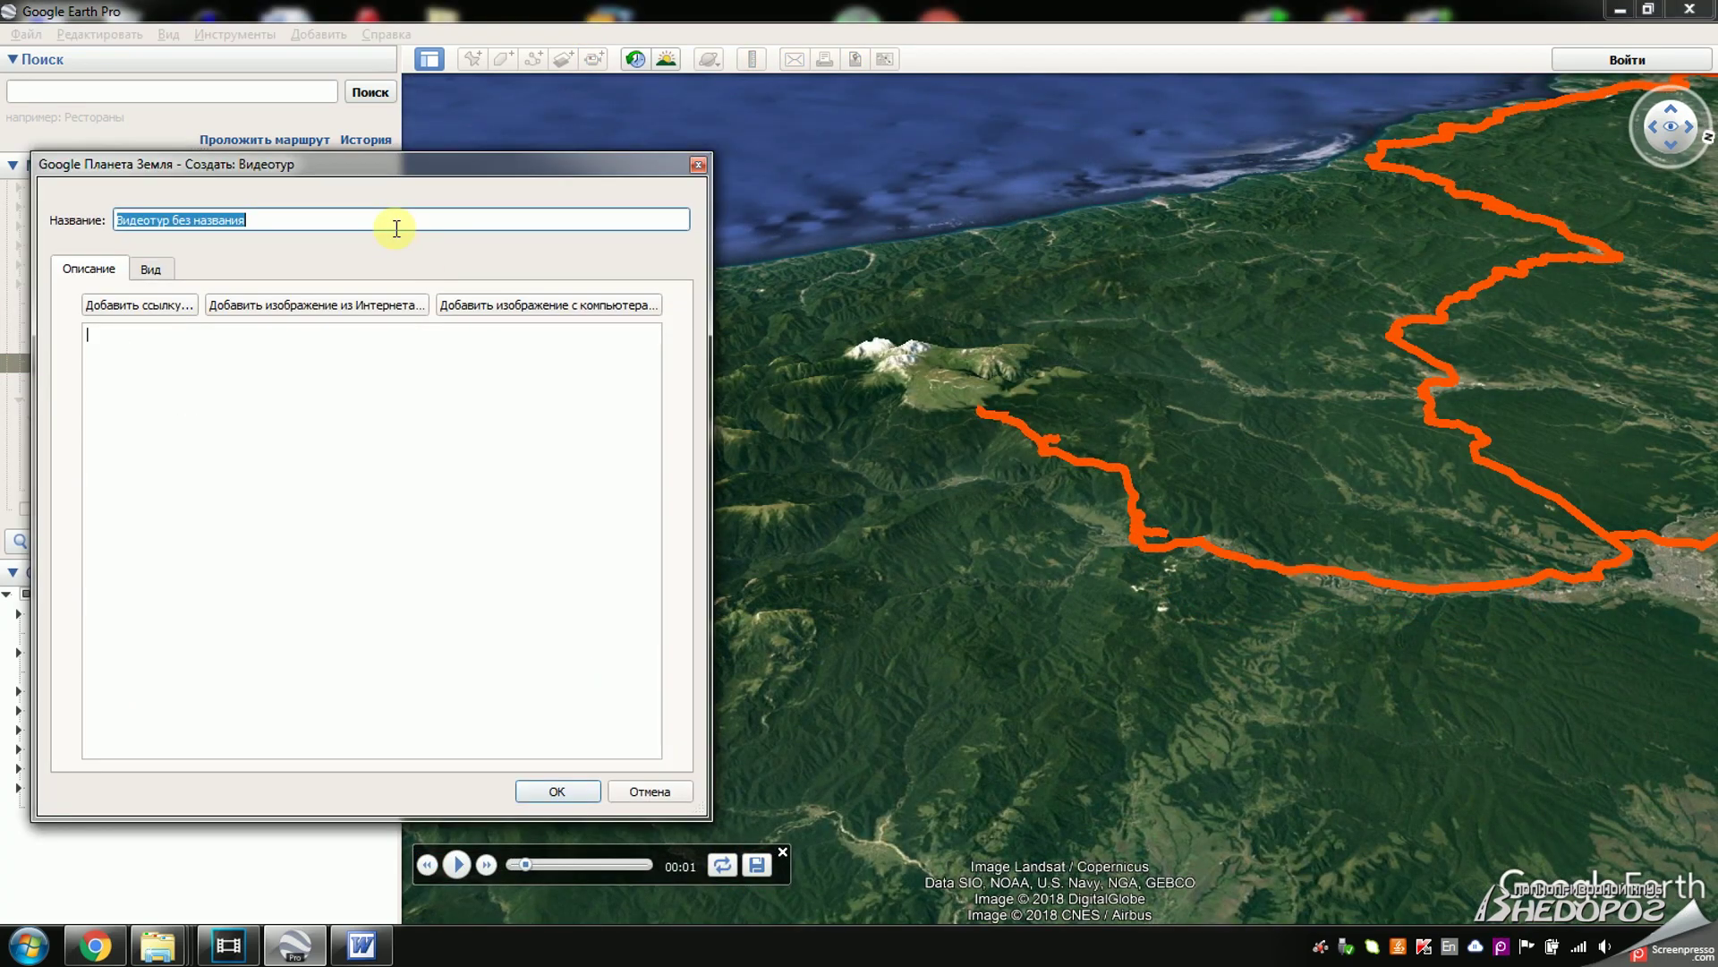
pyautogui.write('demo_track')
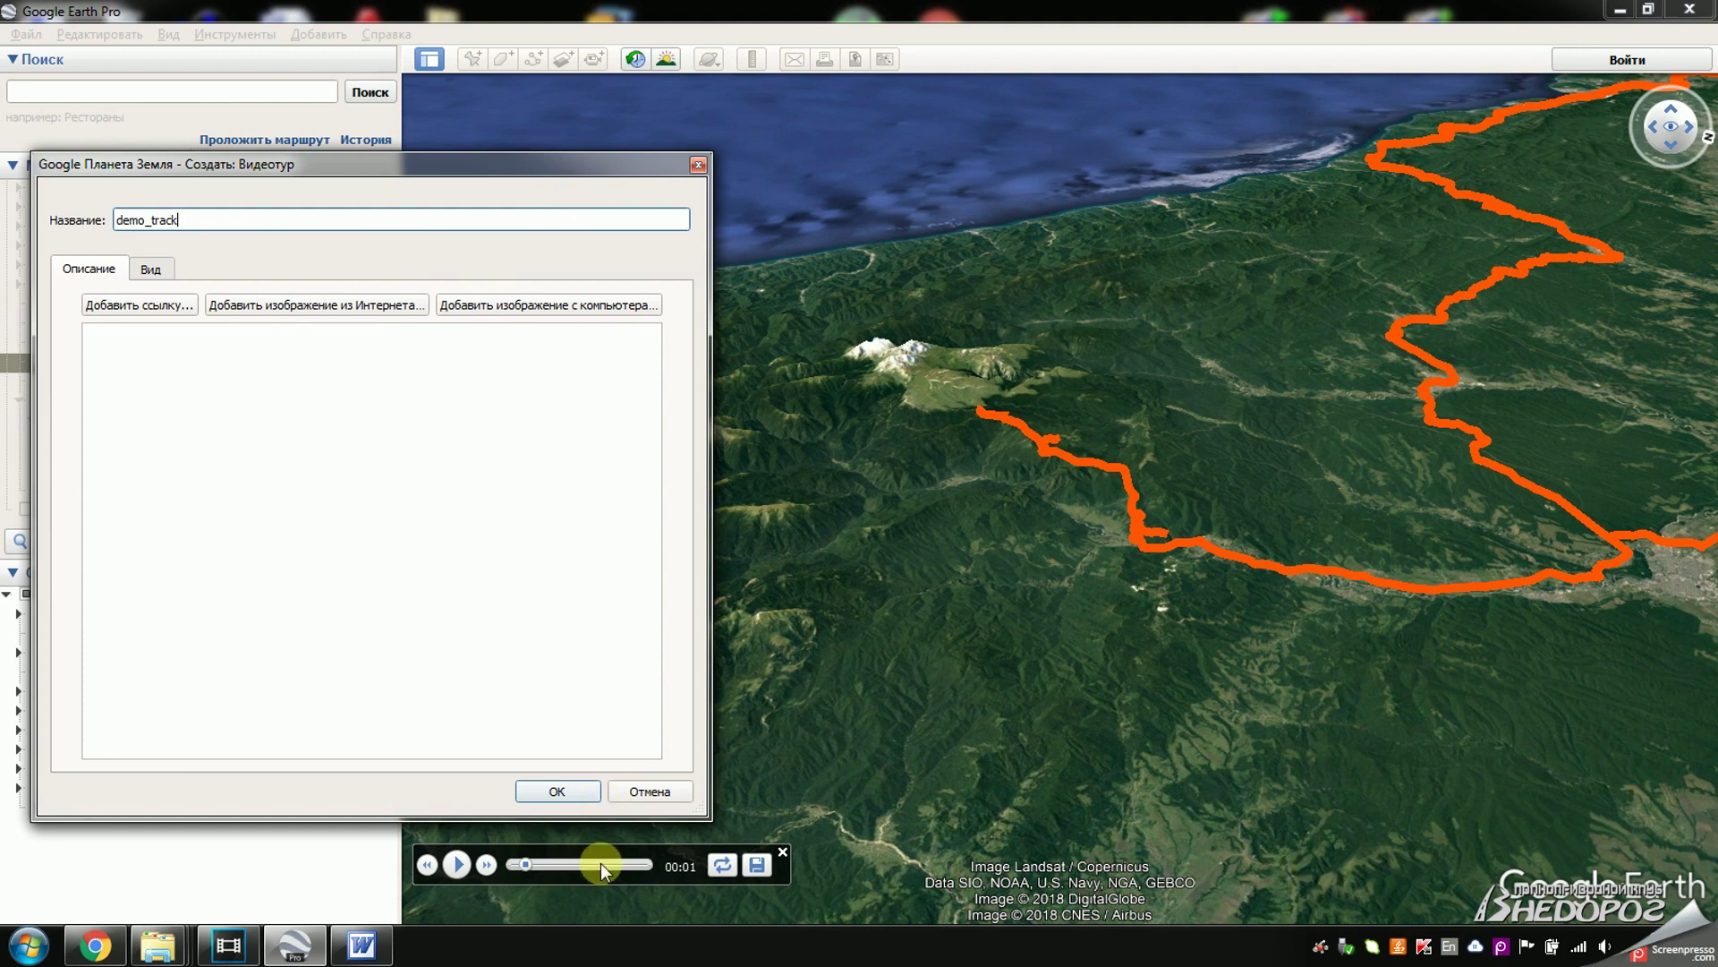
pyautogui.click(579, 793)
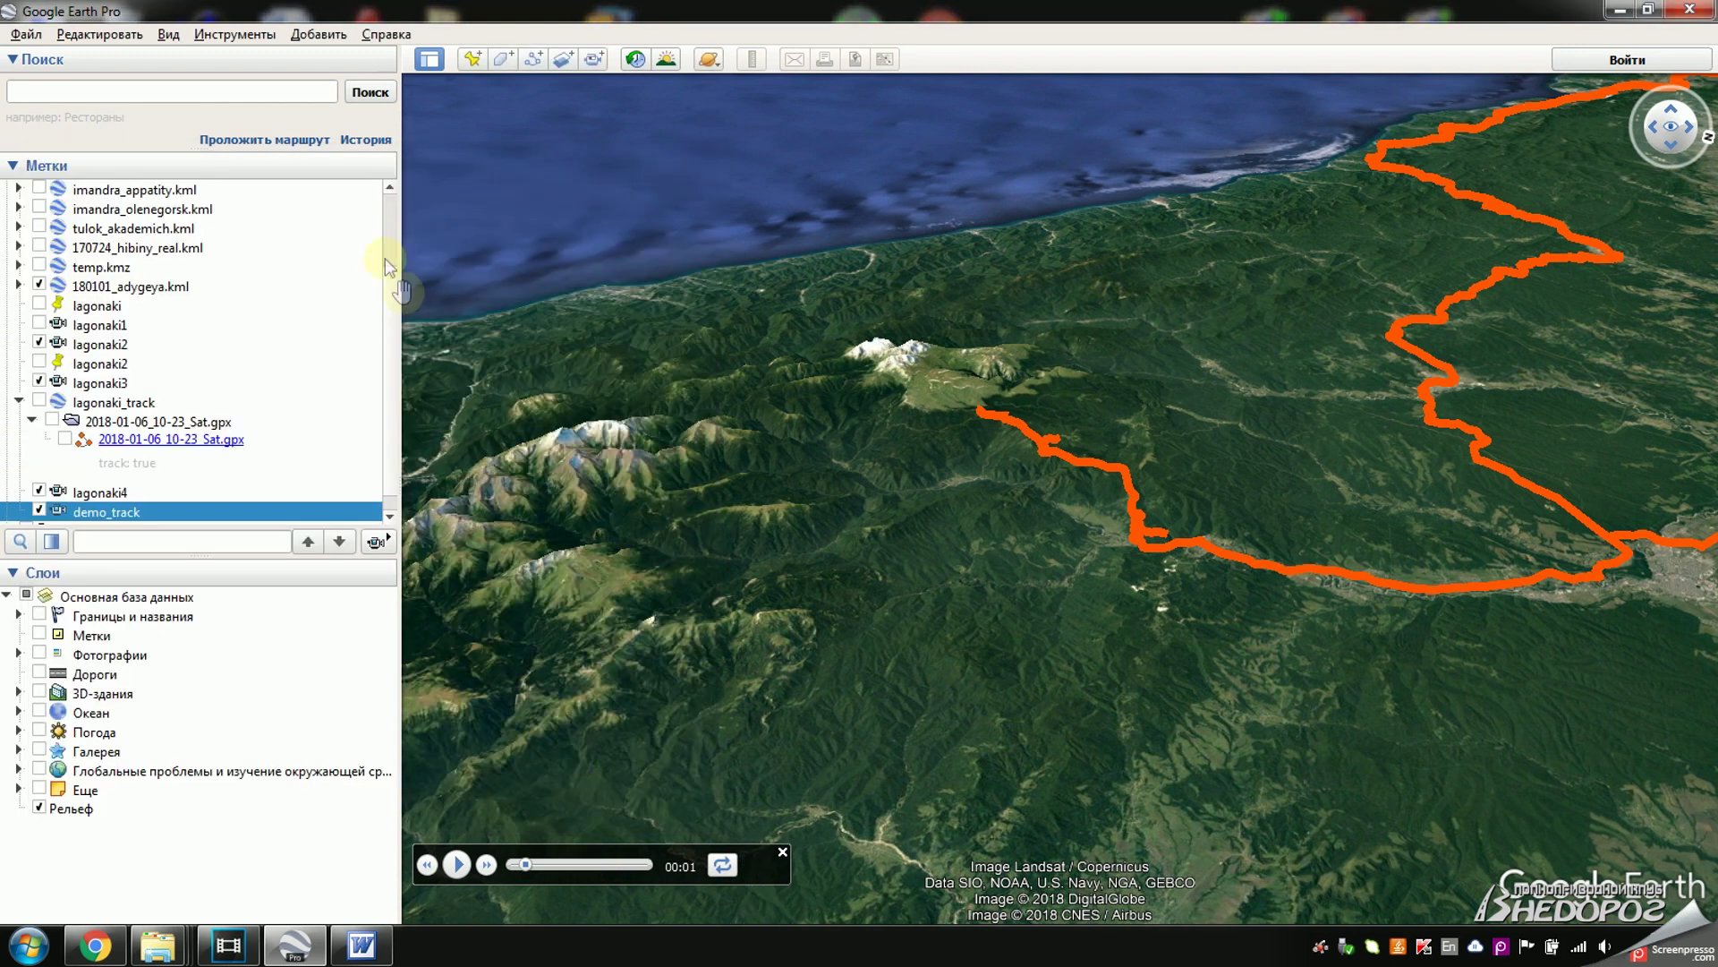
# Create a movie from the saved demo_track tour in Movie Maker, with demo_track.mp4 as the output file name.
pyautogui.click(234, 34)
pyautogui.click(282, 126)
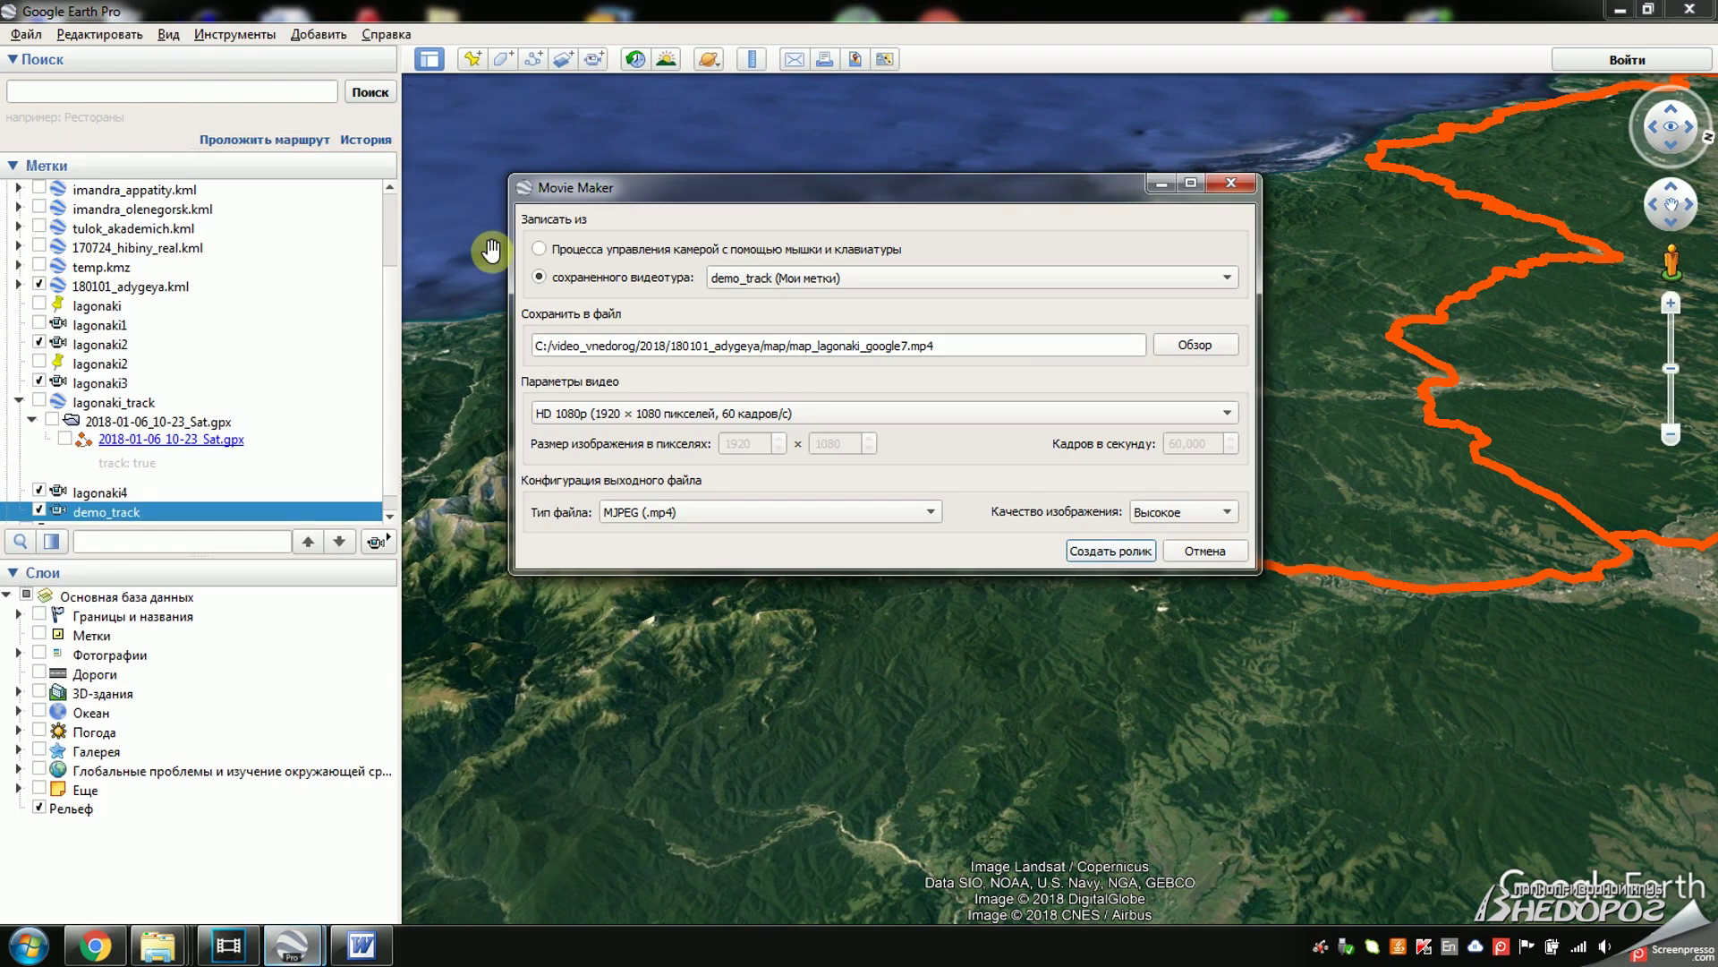
pyautogui.click(784, 279)
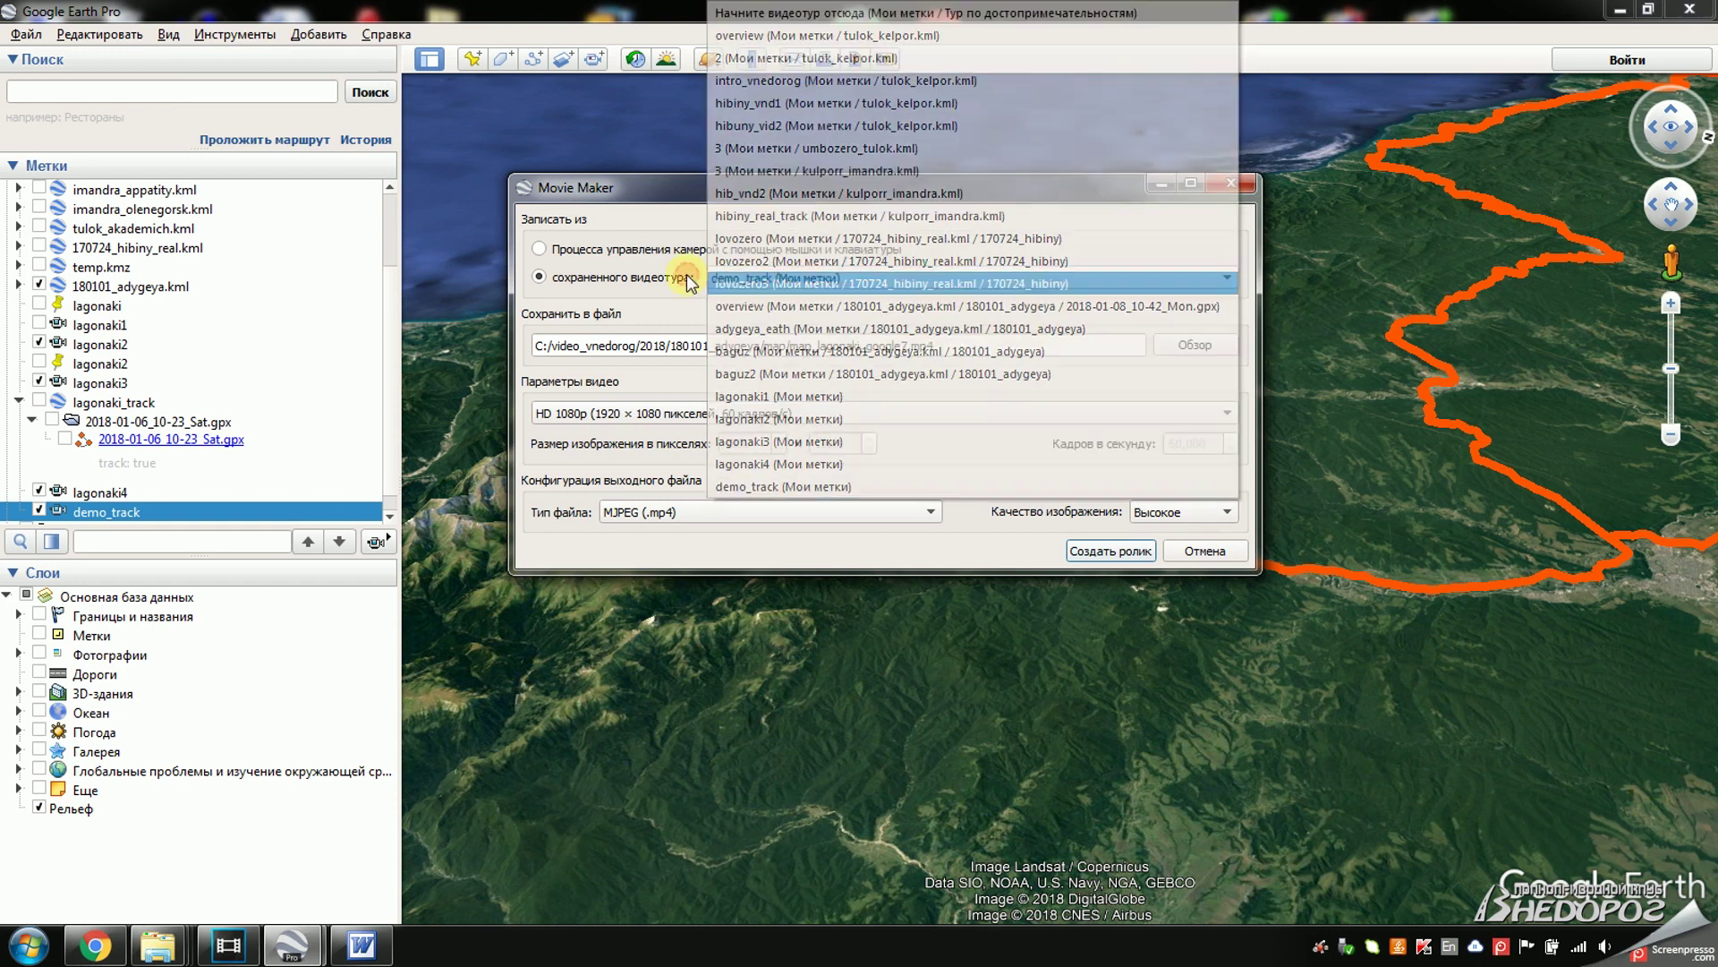
pyautogui.click(716, 277)
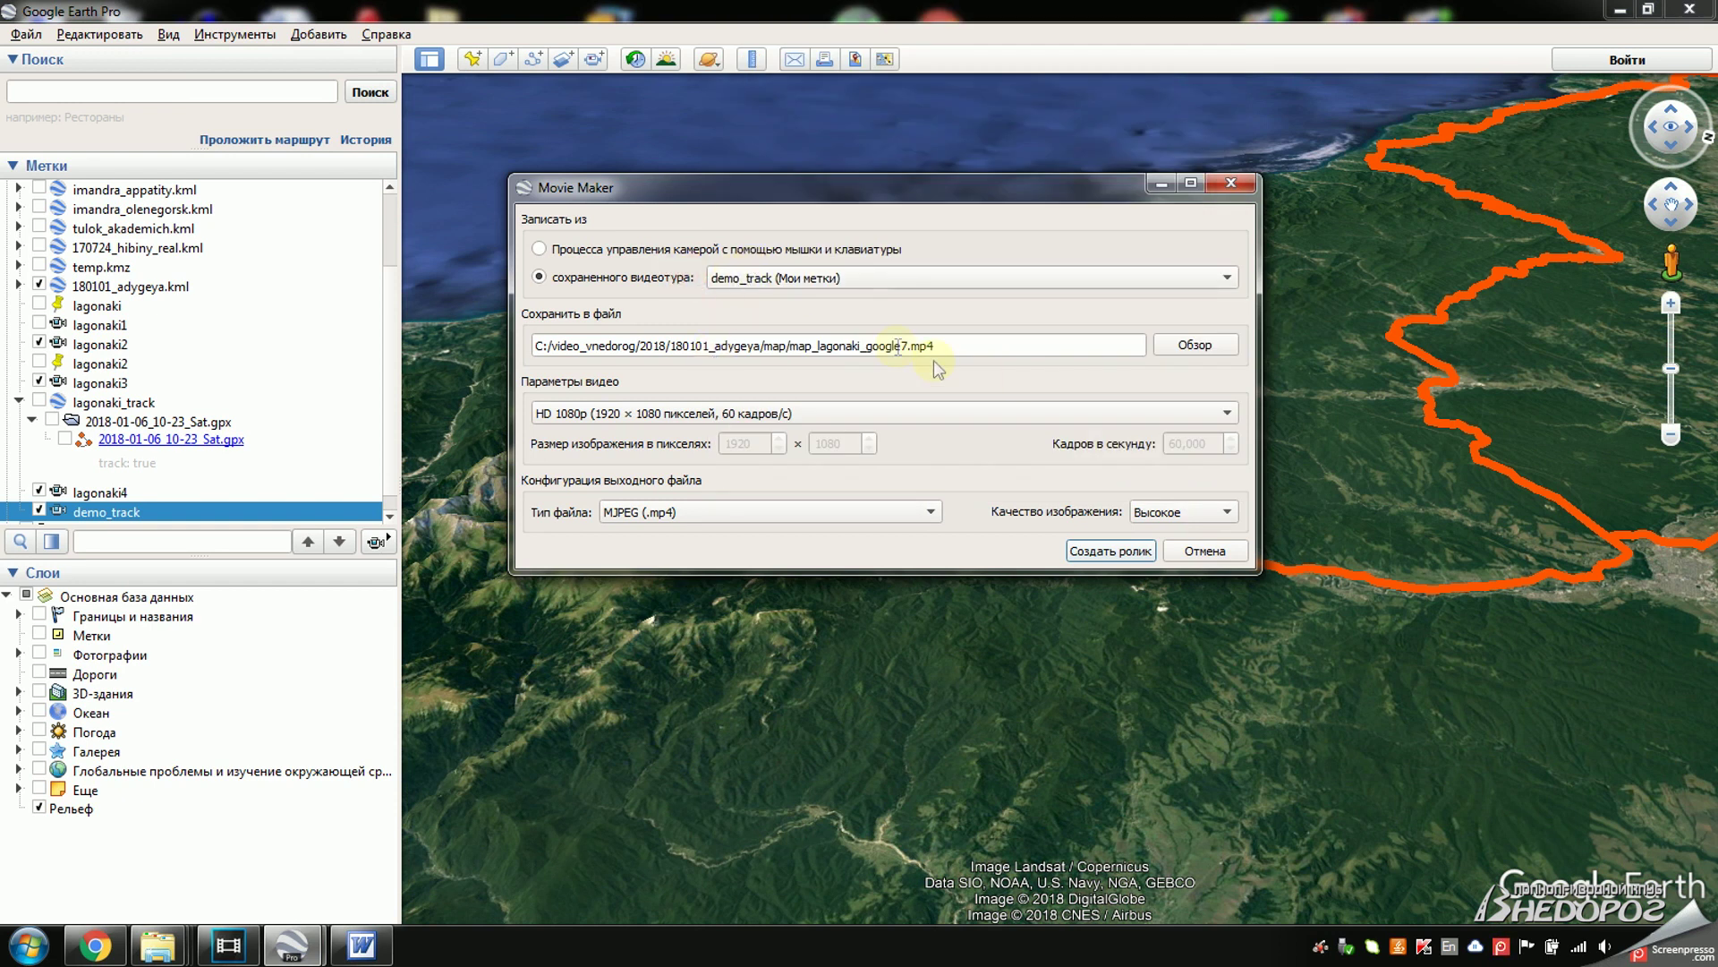
pyautogui.doubleClick(897, 347)
pyautogui.write('demo_track')
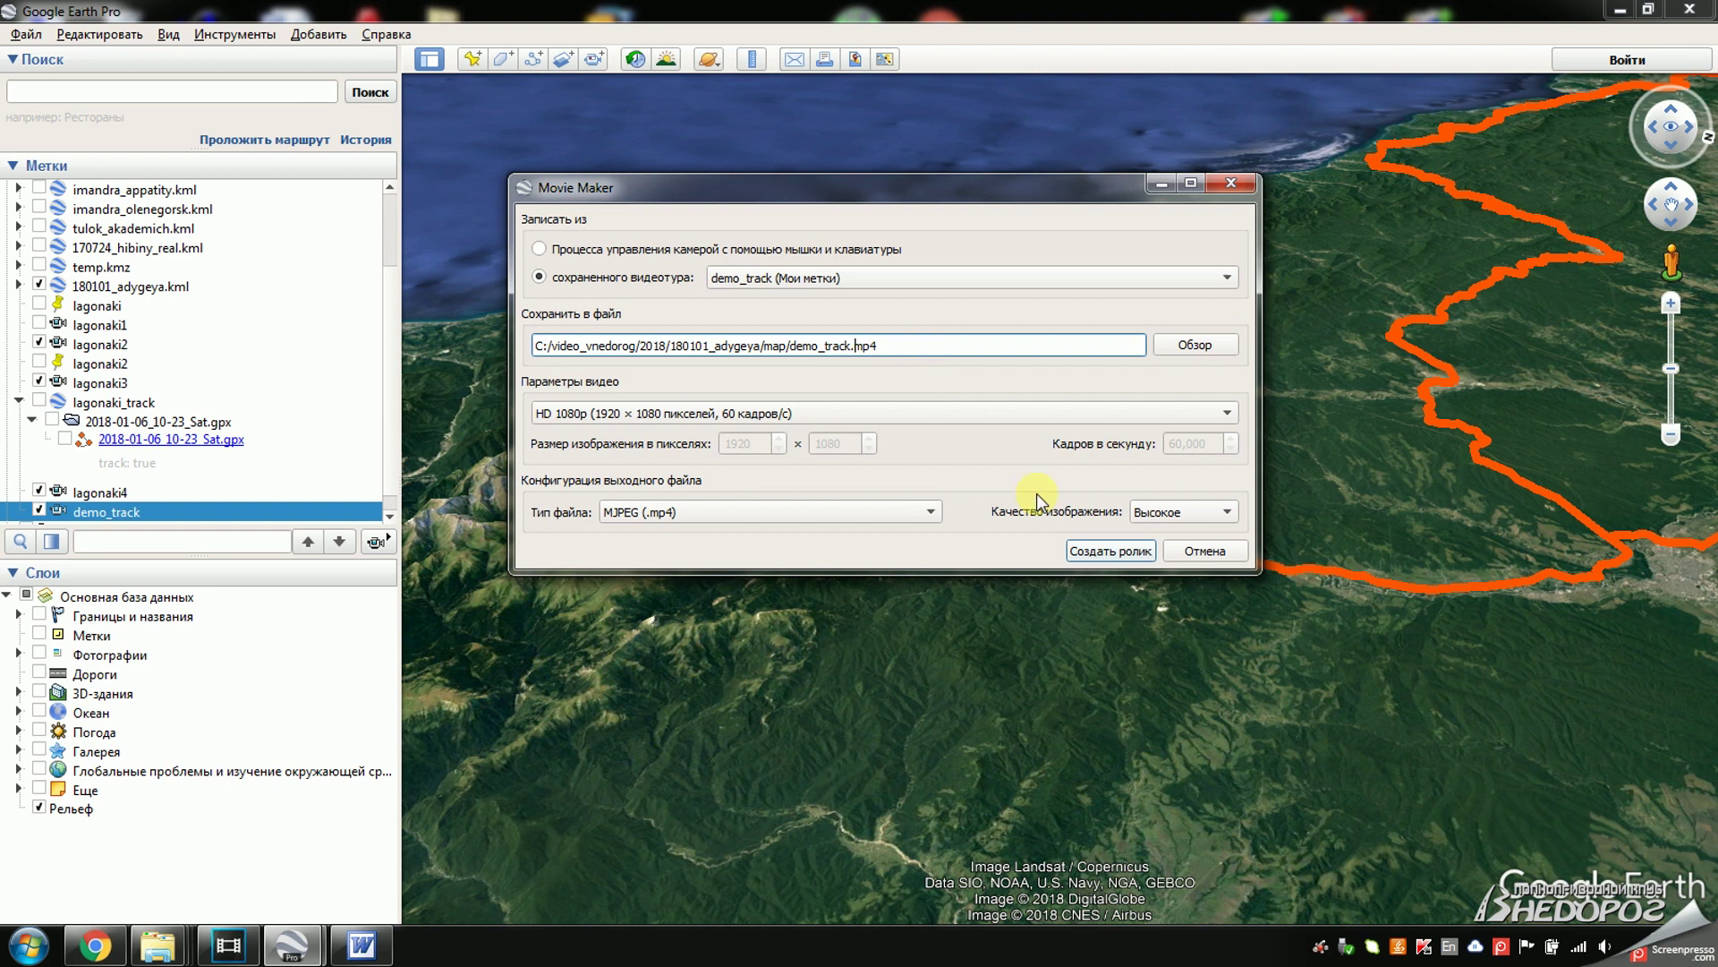
pyautogui.click(1107, 552)
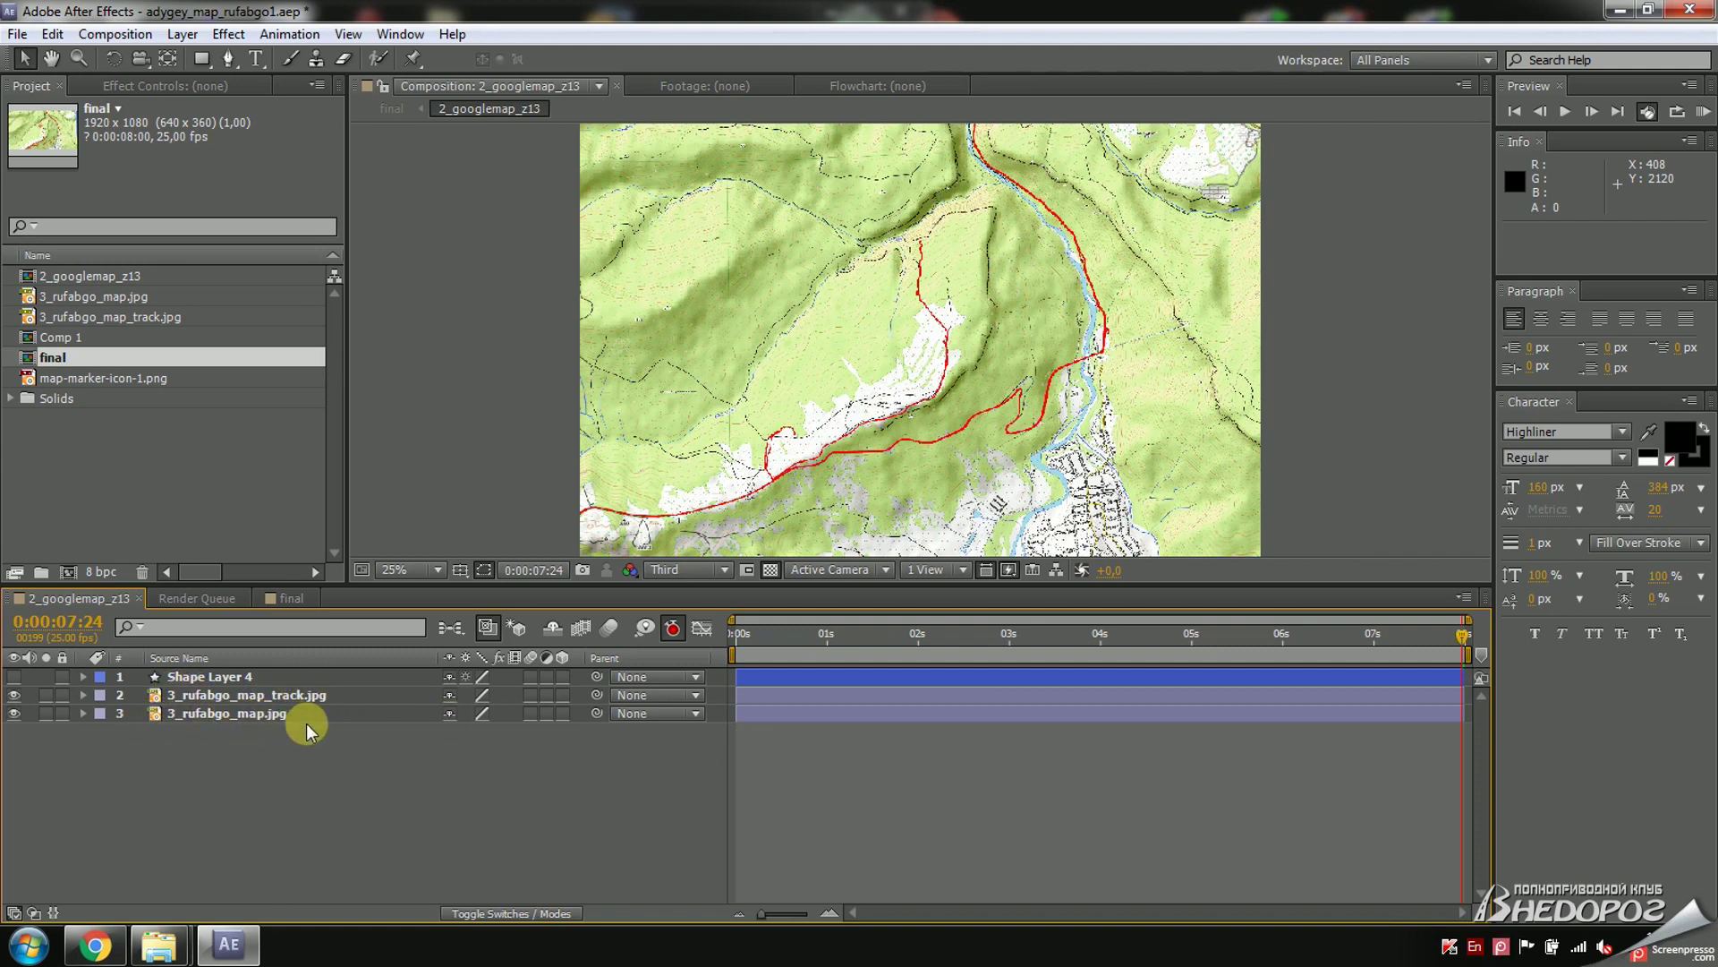
# Switch to After Effects and examine the Trim Paths End keyframes at the start and end of Shape Layer 4.
pyautogui.click(83, 676)
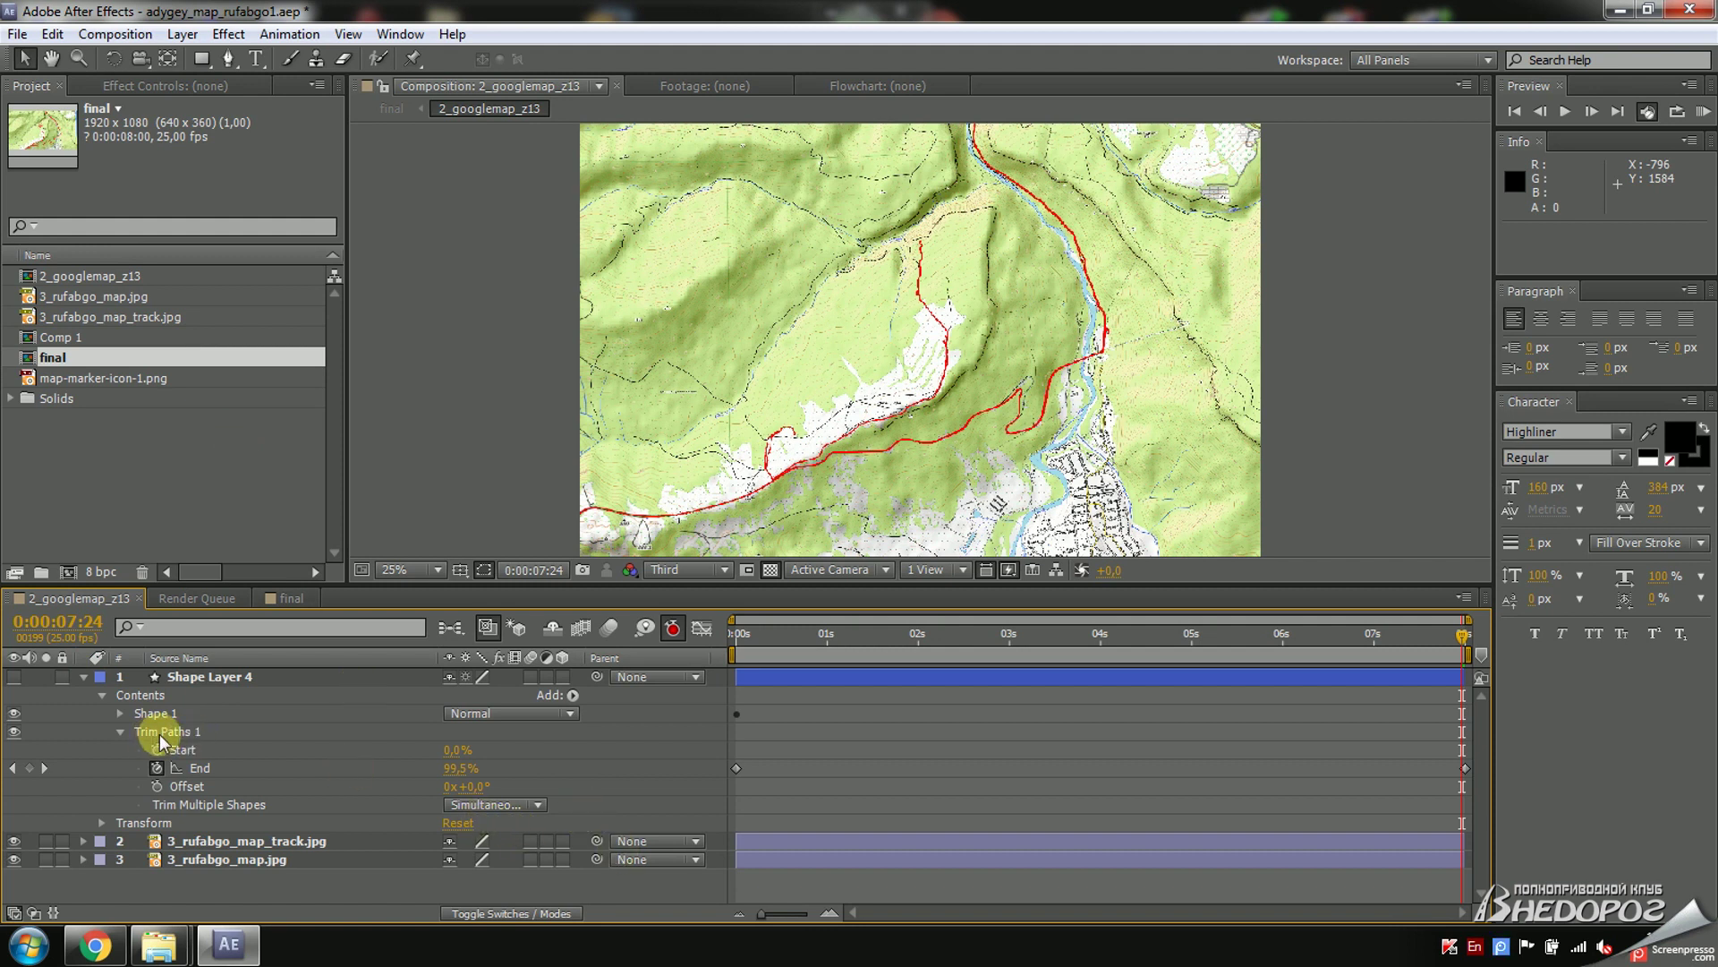
pyautogui.press('Home')
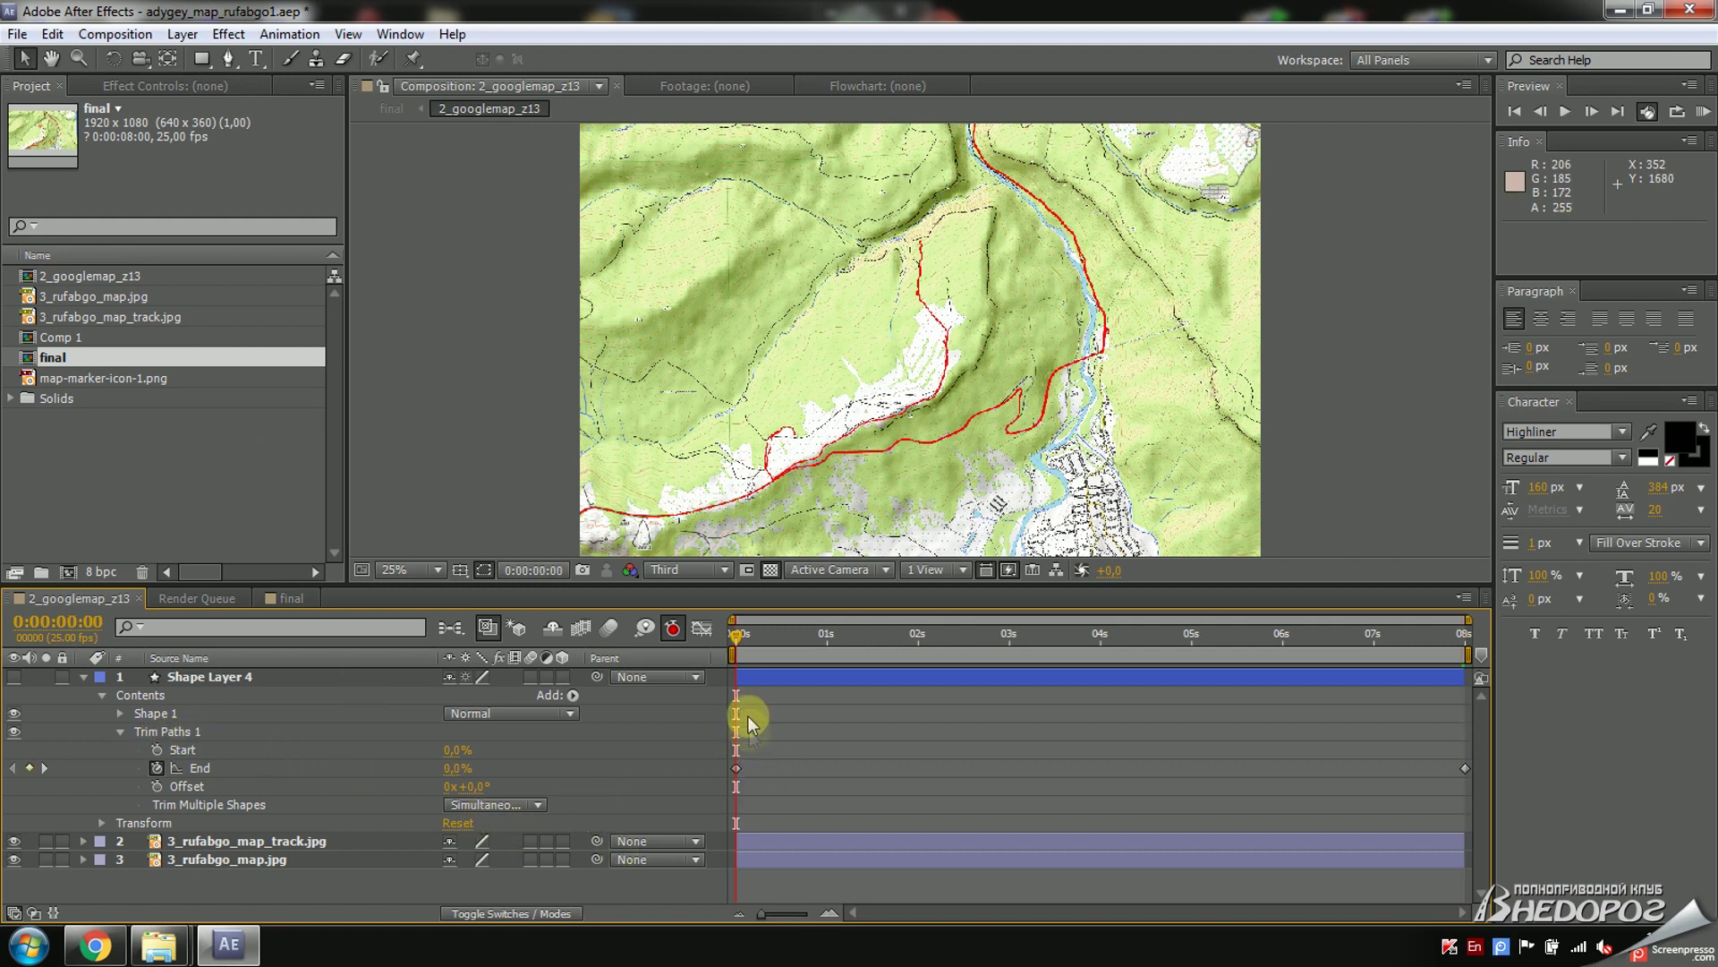
pyautogui.click(736, 767)
pyautogui.moveTo(728, 636); pyautogui.dragTo(1456, 669)
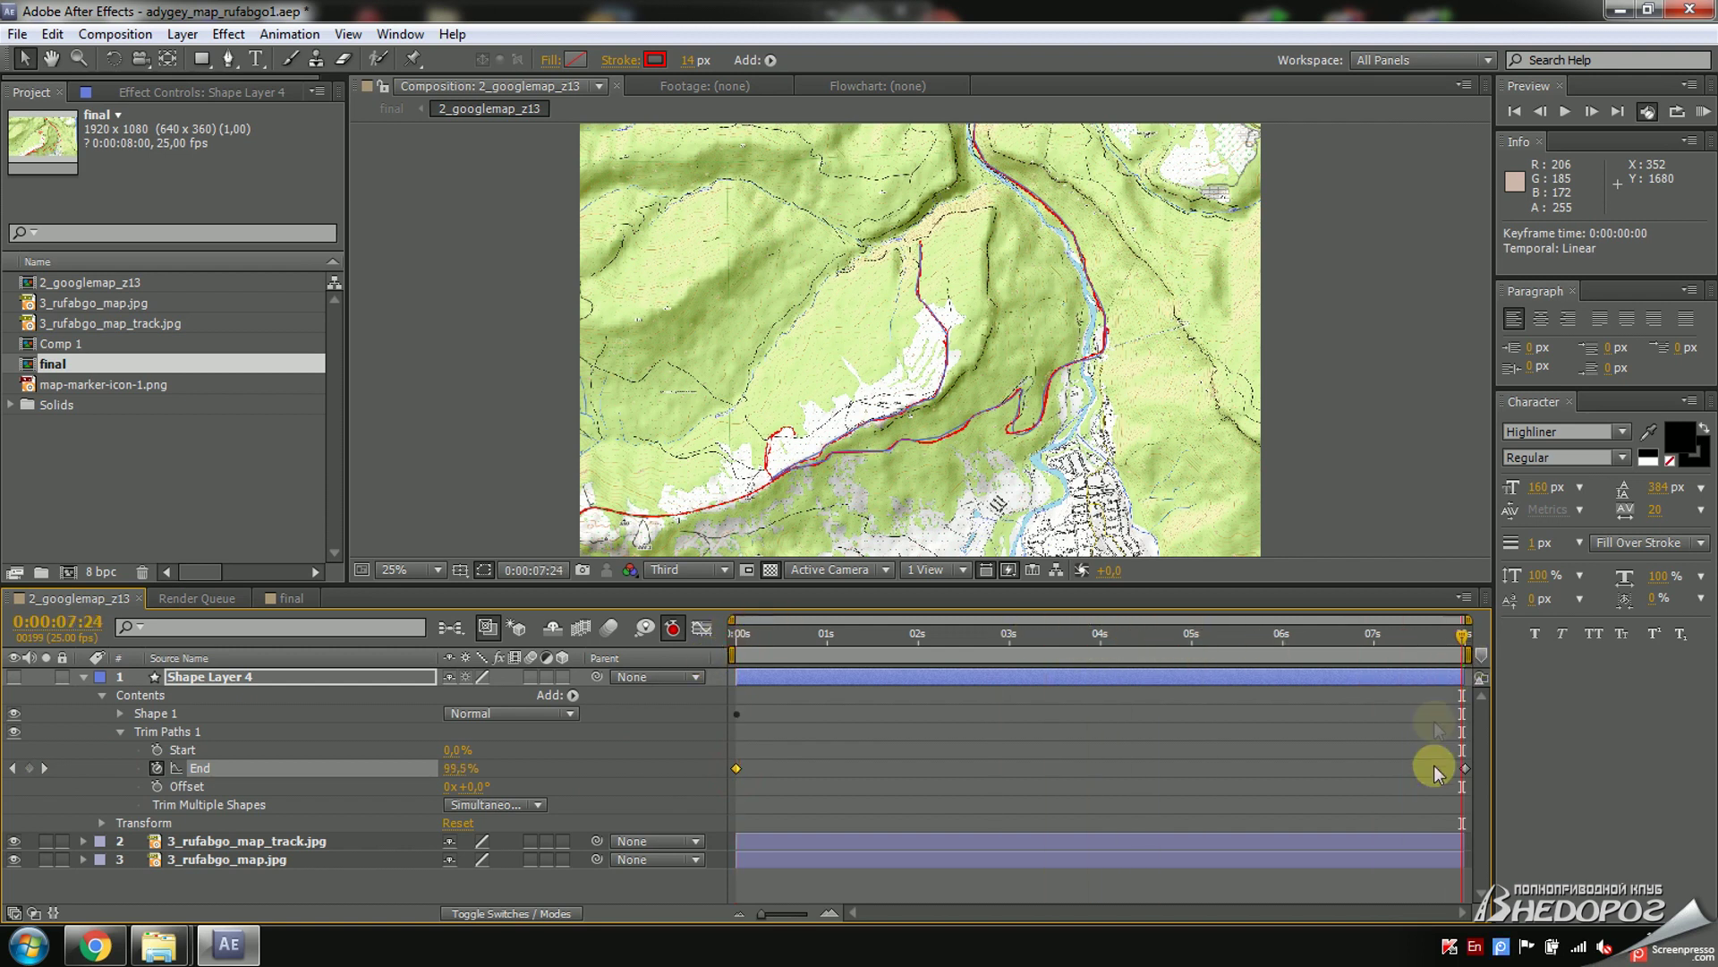
pyautogui.click(1464, 768)
# At 0:00:07:13, display Shape Layer 4 in place of the 3_rufabgo_map_track.jpg layer, then open the final composition.
pyautogui.moveTo(1464, 639); pyautogui.dragTo(1421, 640)
pyautogui.click(14, 841)
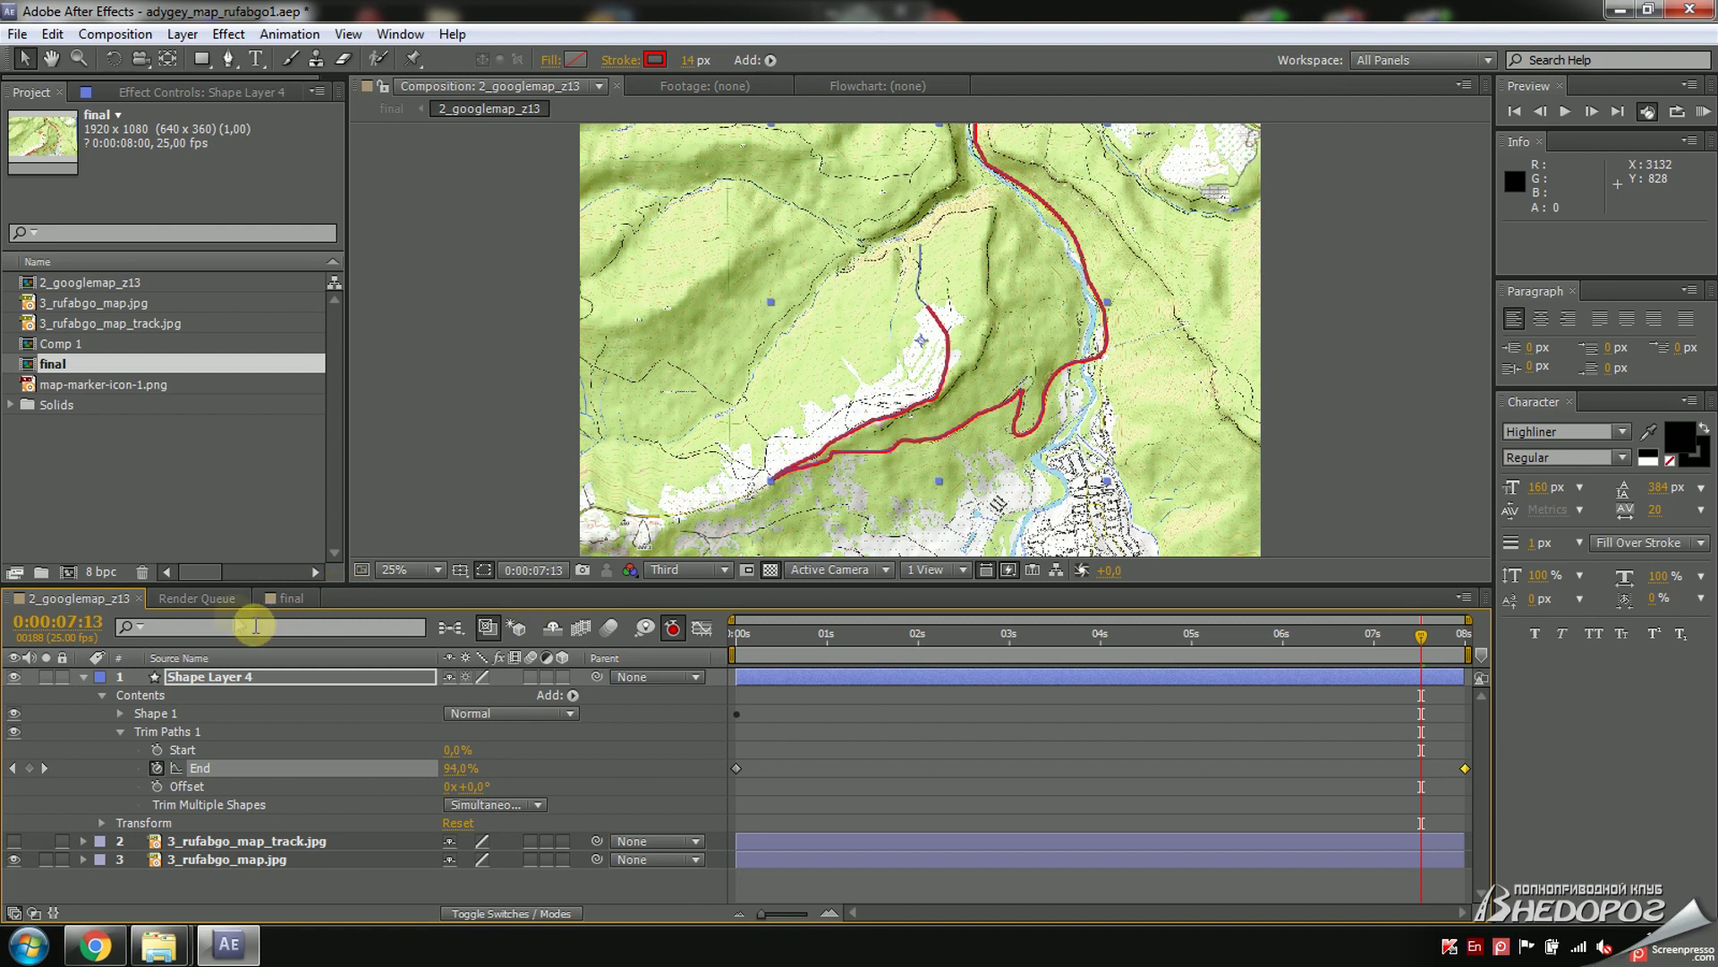
pyautogui.click(286, 600)
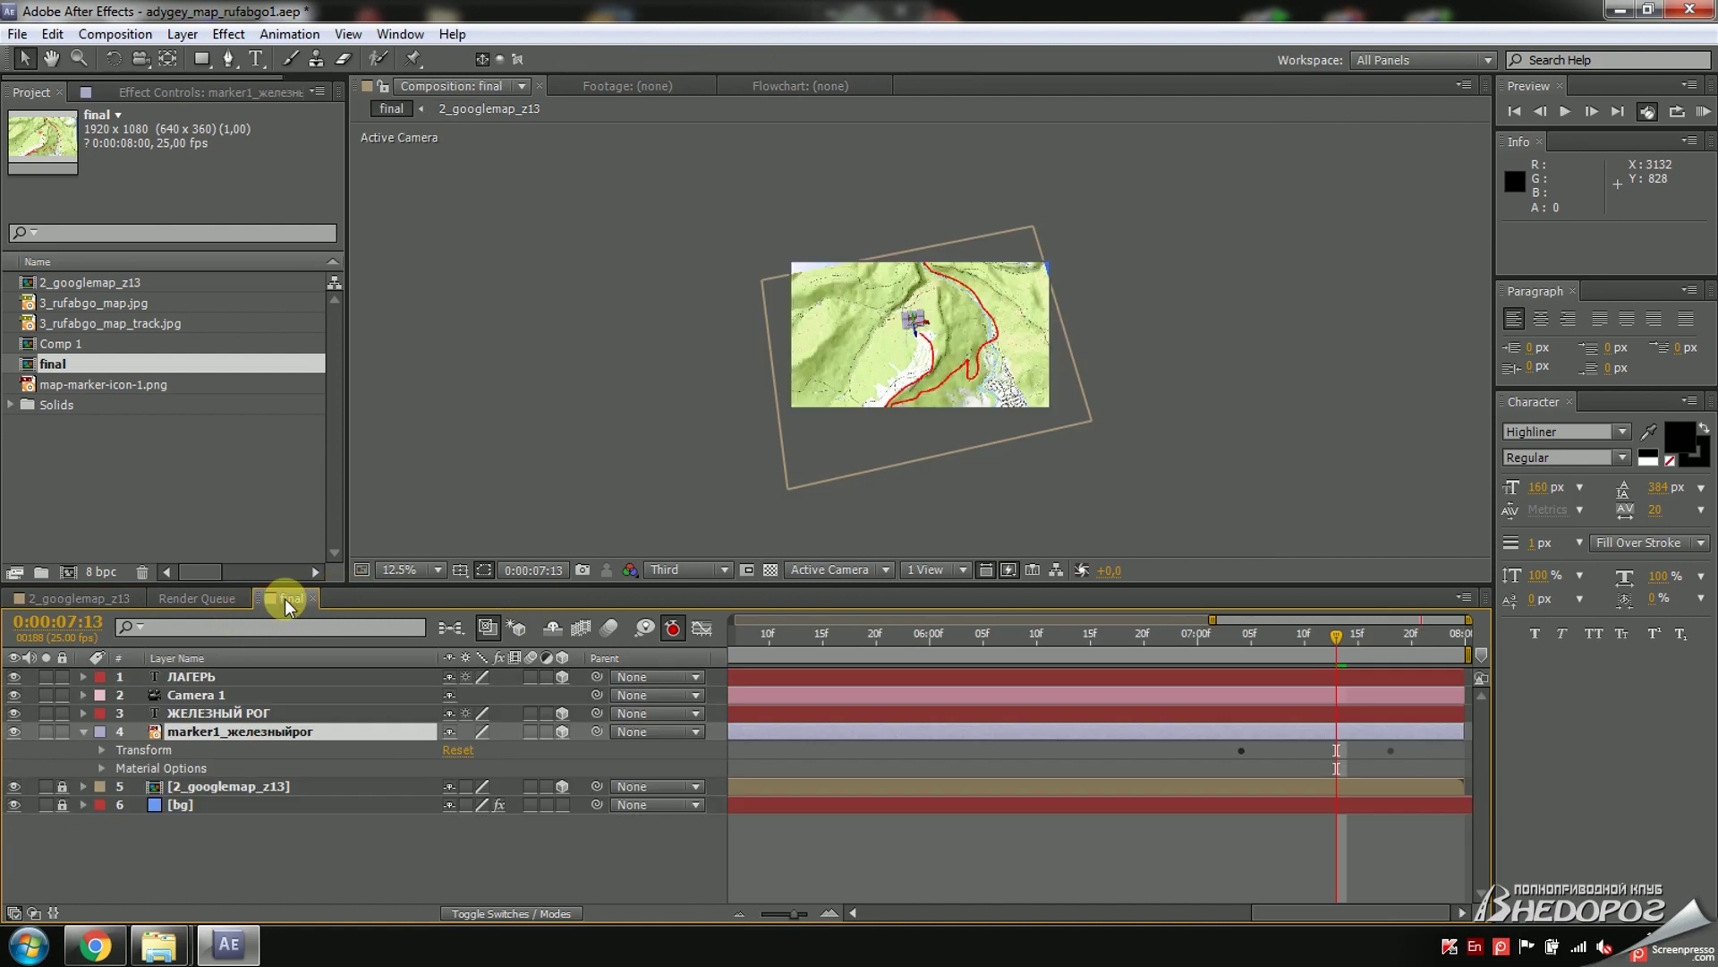
# Collapse the marker layer, inspect the ЖЕЛЕЗНЫЙ РОГ text layer and Camera 1, and preview the final composition's animation.
pyautogui.click(81, 733)
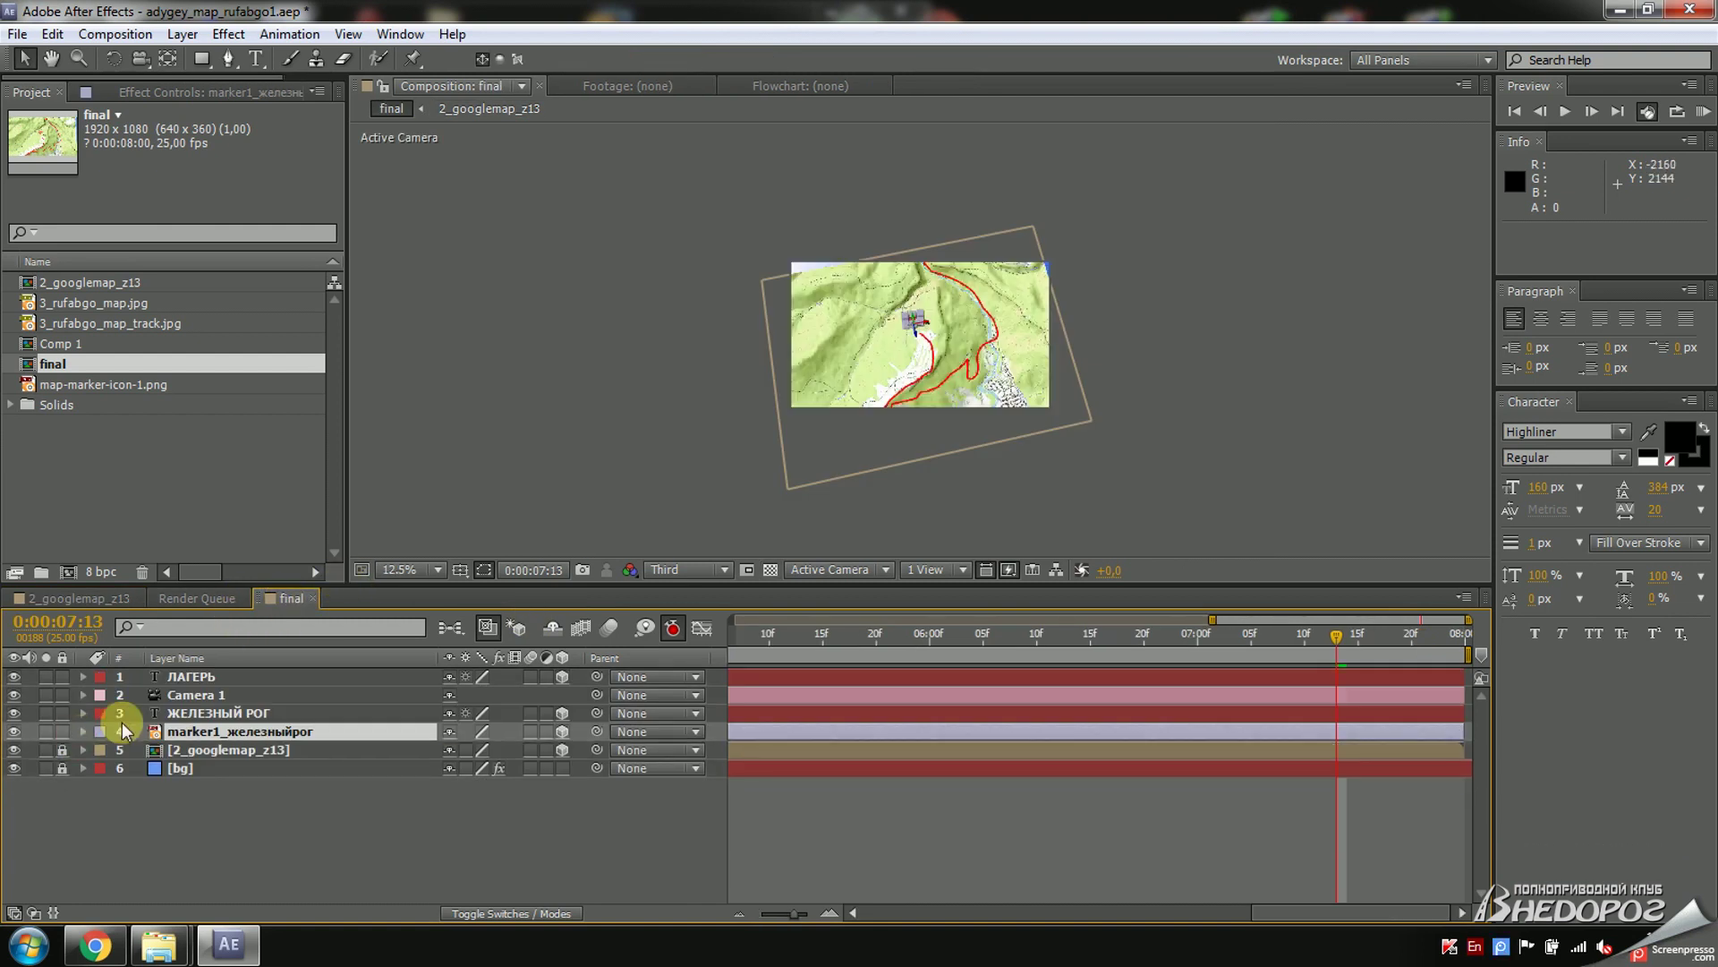
pyautogui.click(204, 716)
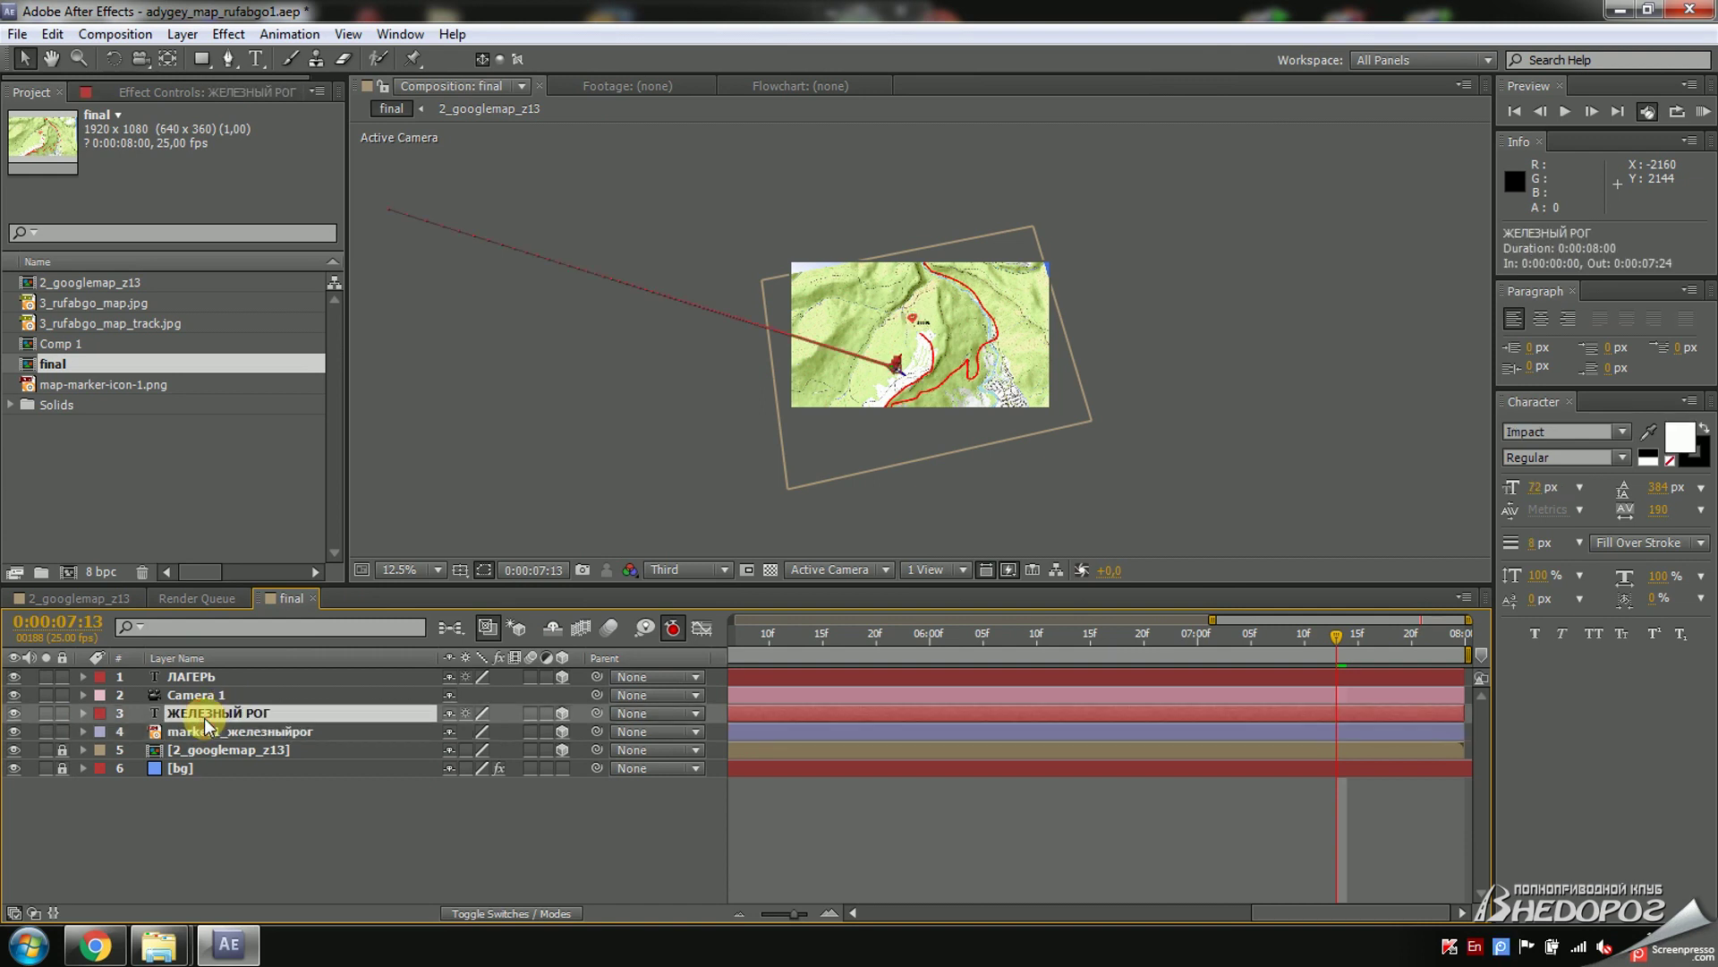
pyautogui.click(225, 696)
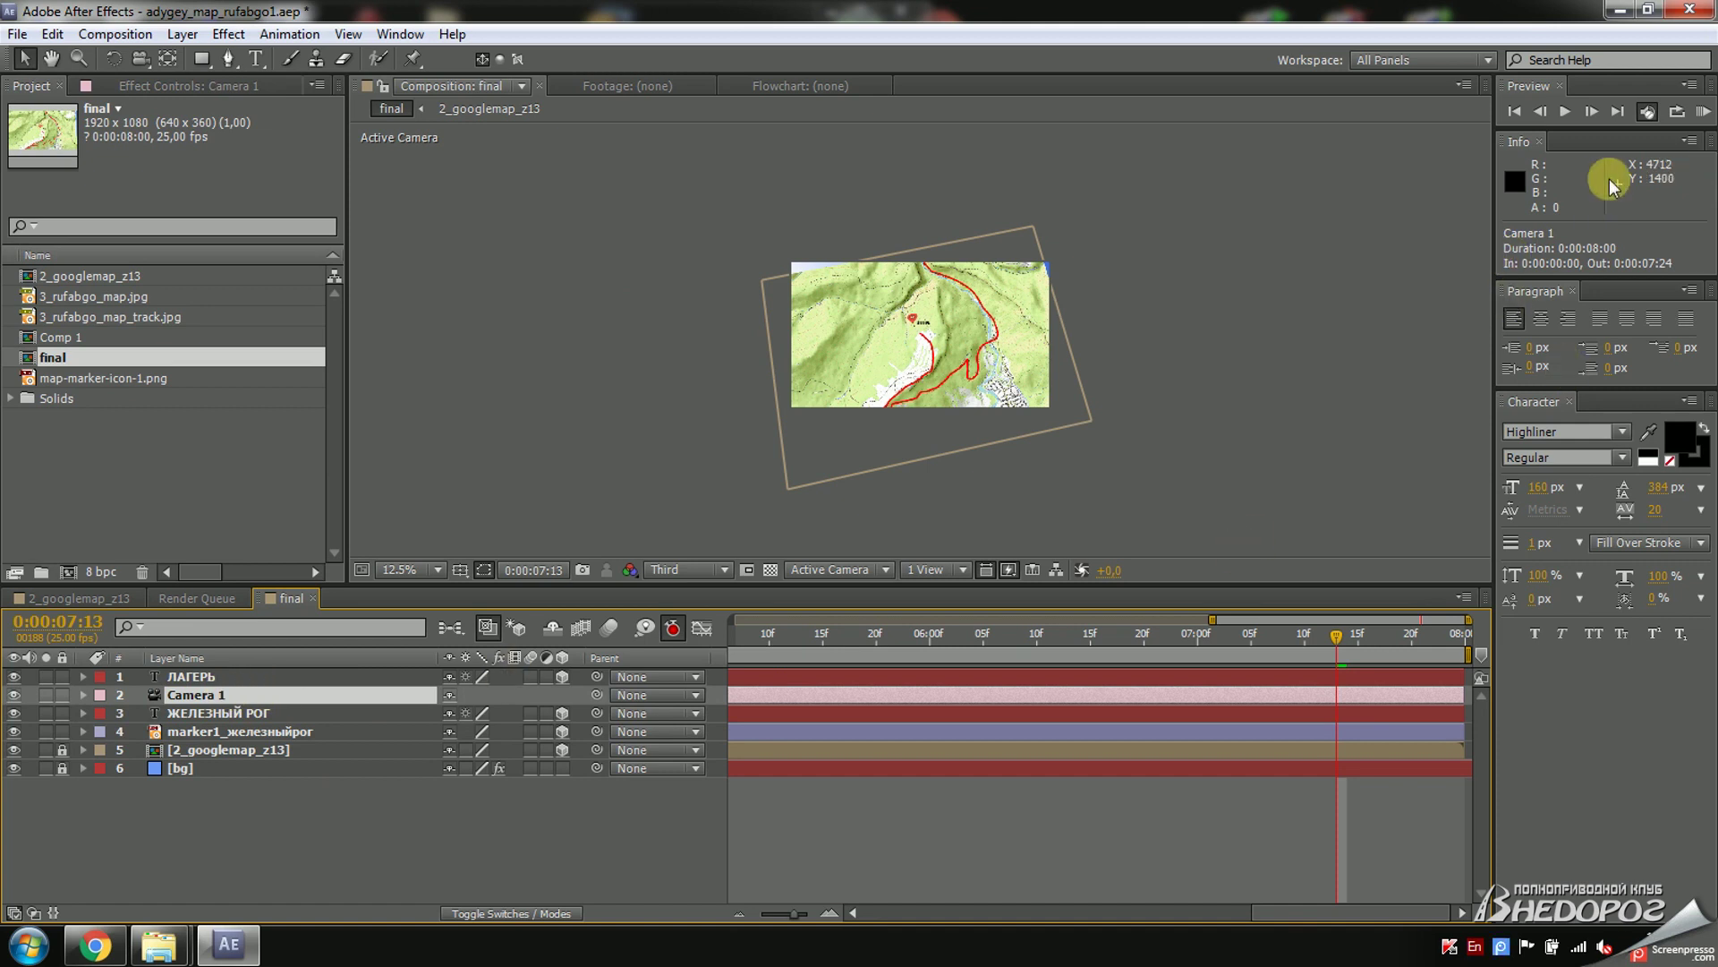
pyautogui.click(1704, 112)
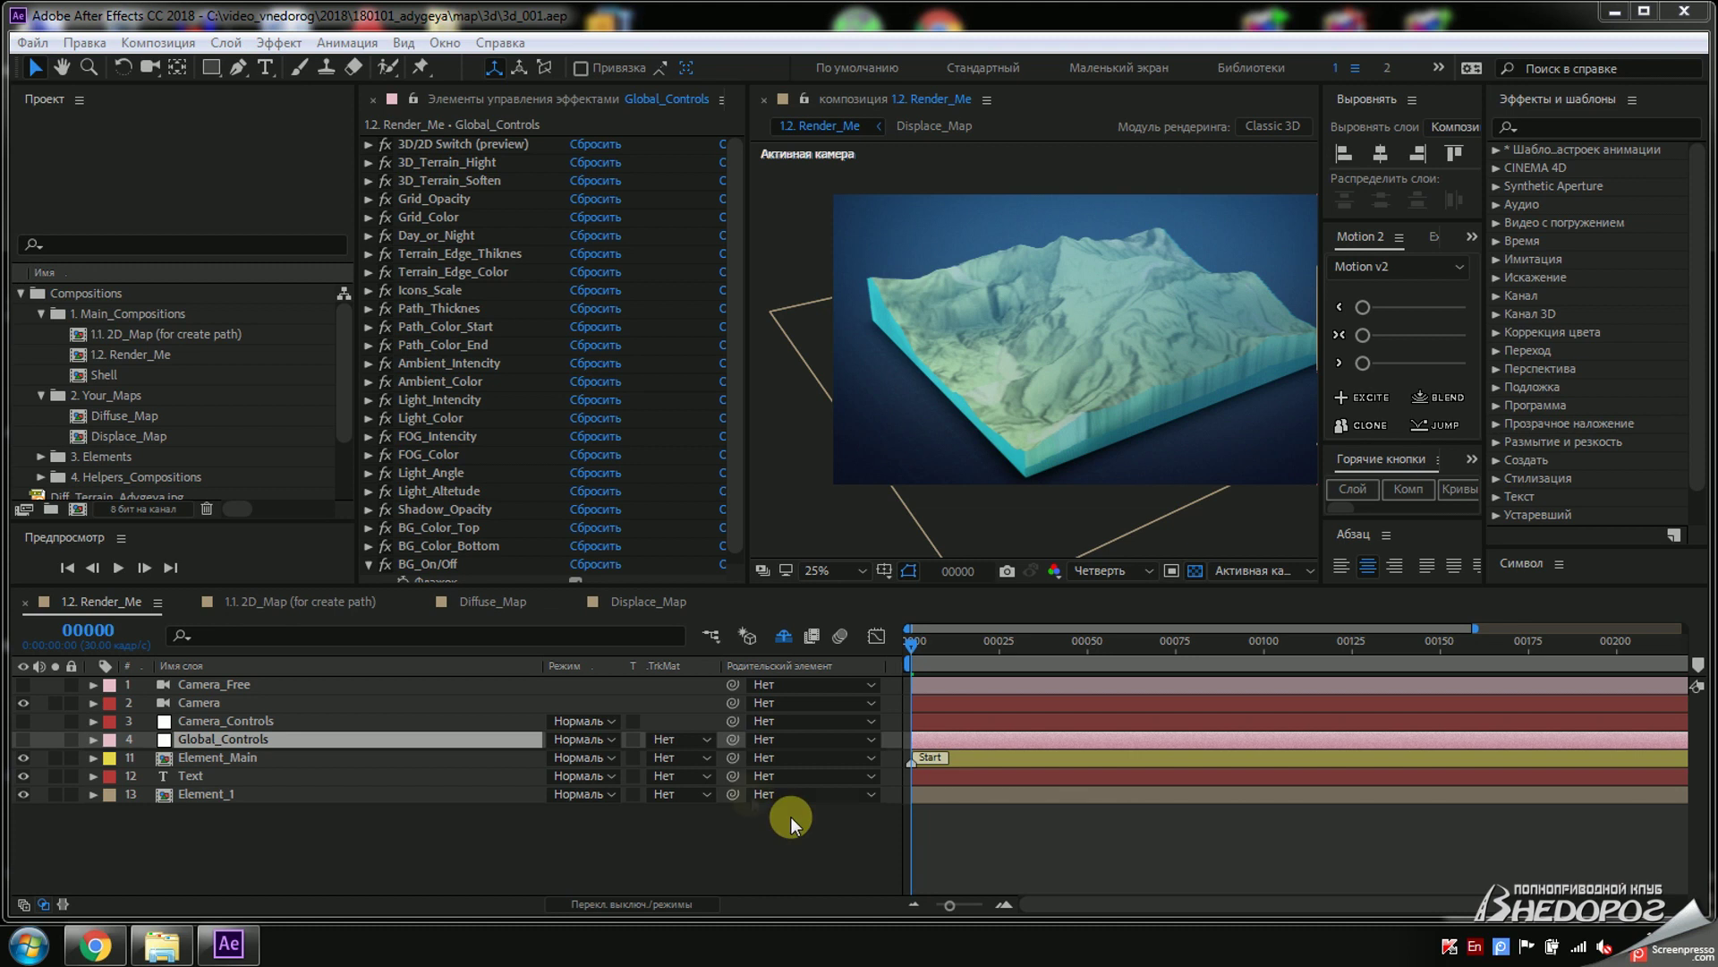
# View the terrain texture in the Diffuse_Map composition and the height map in the Displace_Map composition of the 3D project.
pyautogui.click(492, 606)
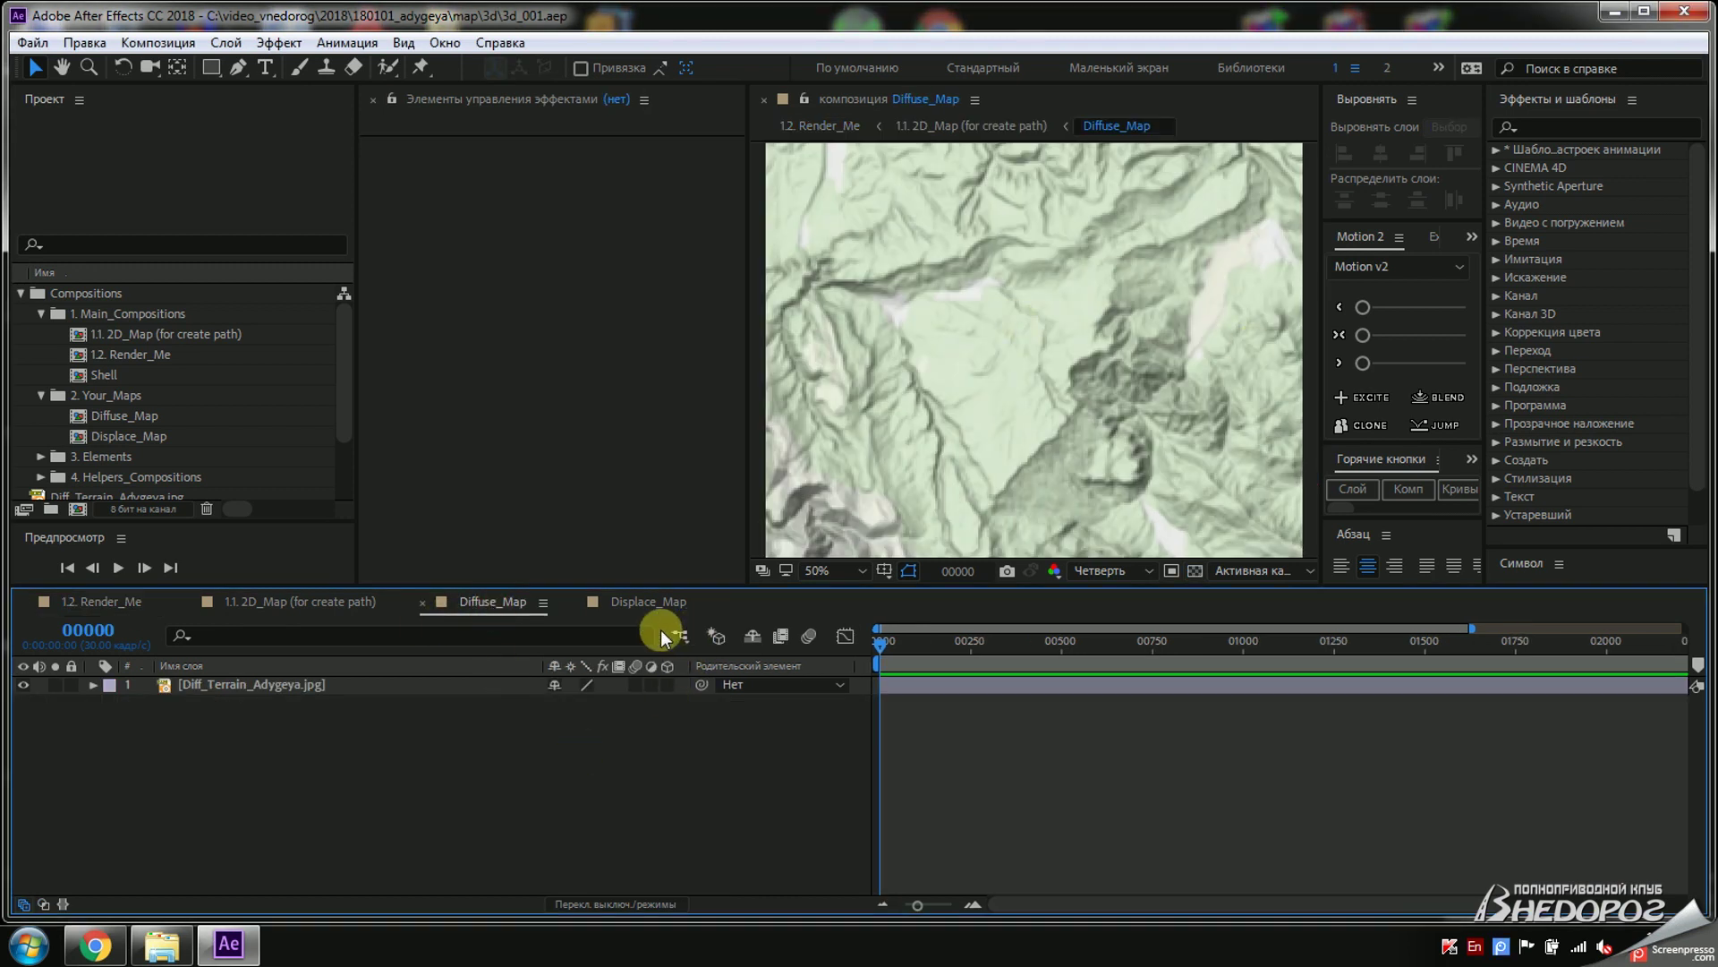
pyautogui.click(673, 606)
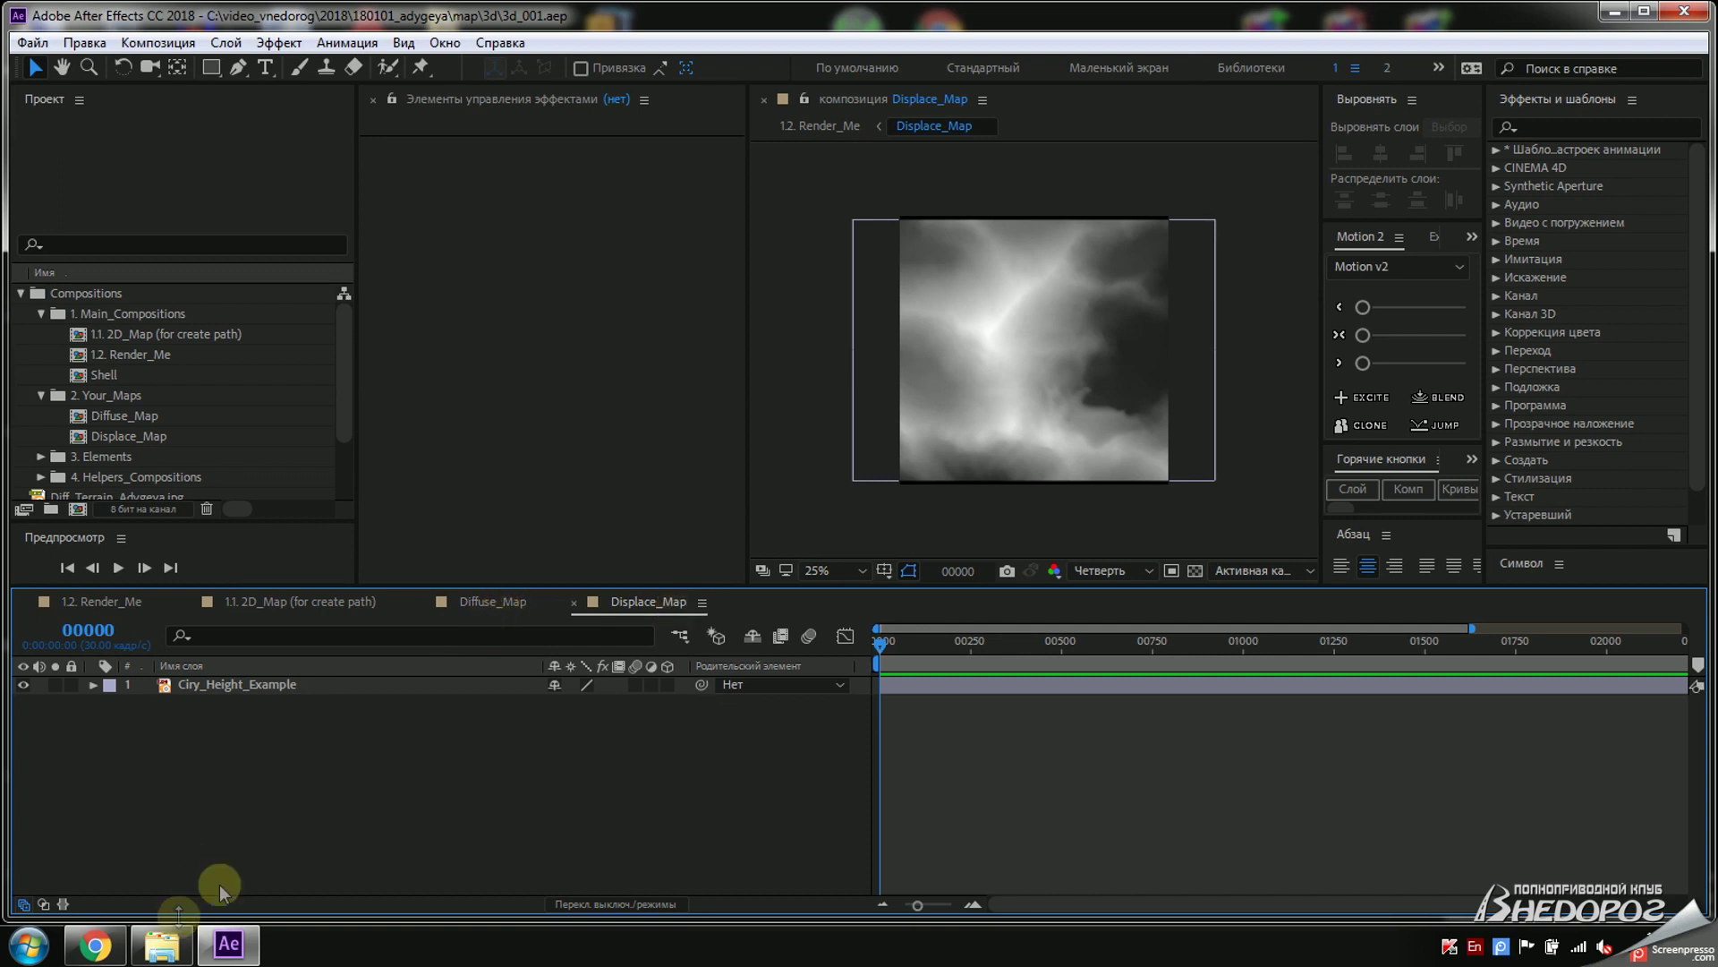
# Switch to terrain.party in the browser, shift the 18 km selection square east over Хадыженск, and request its height map download.
pyautogui.click(1616, 11)
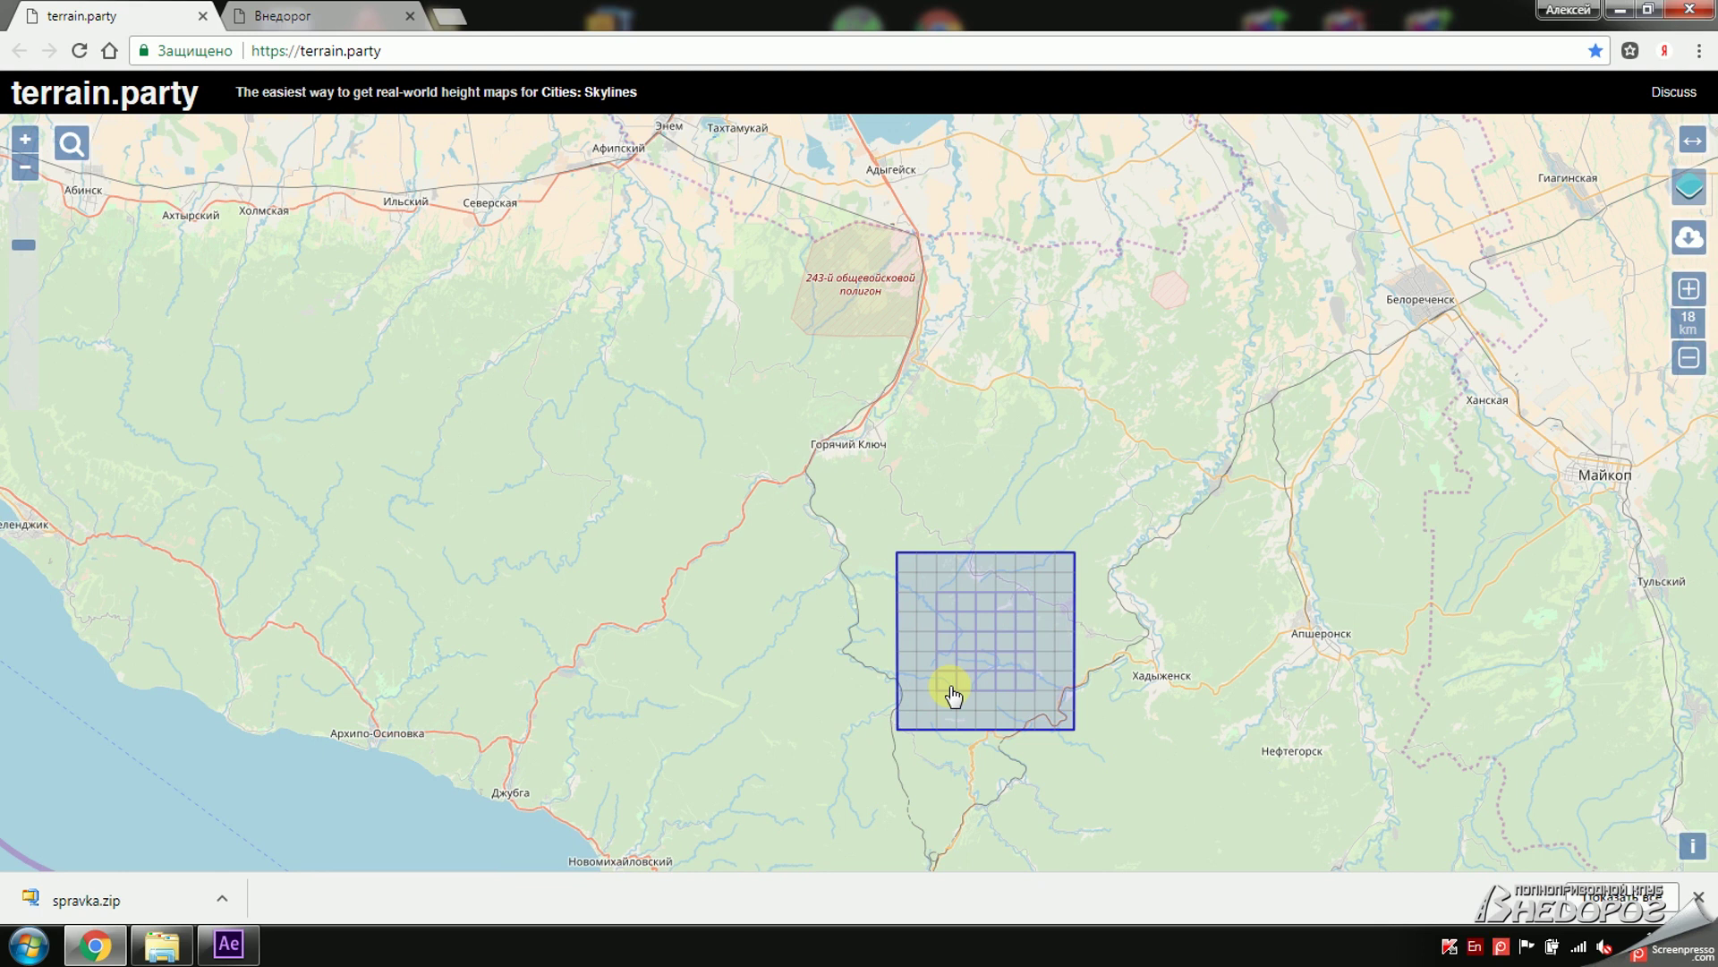
pyautogui.moveTo(993, 702); pyautogui.dragTo(1074, 705)
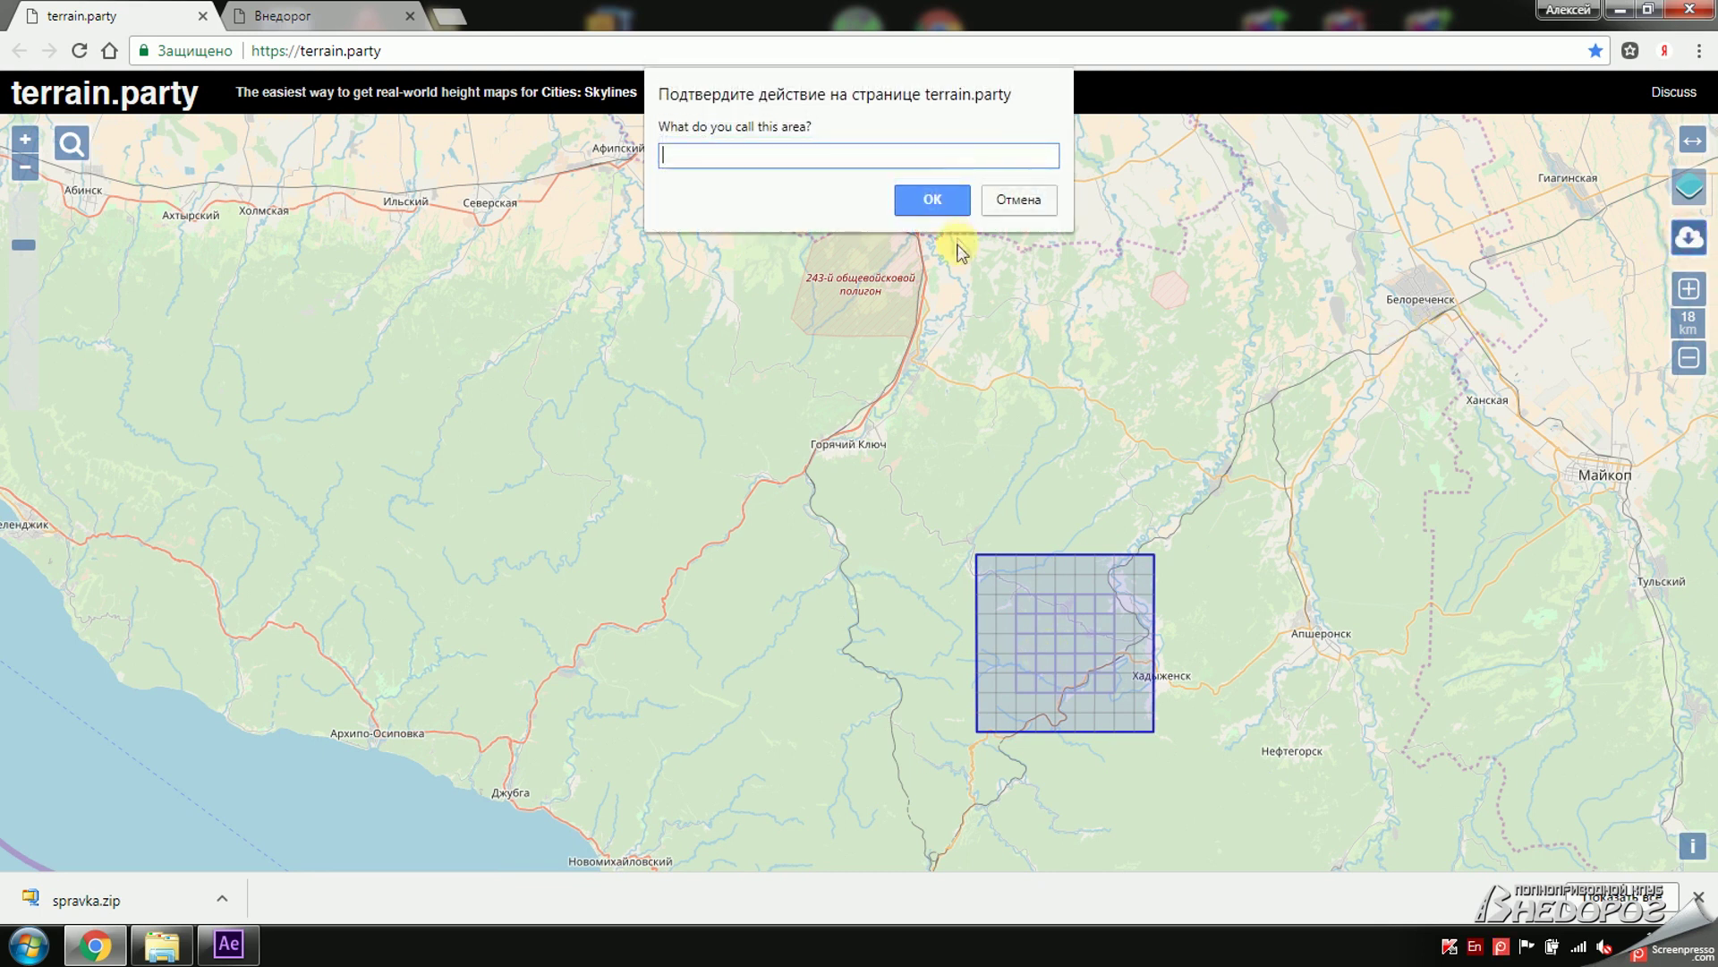
pyautogui.click(899, 199)
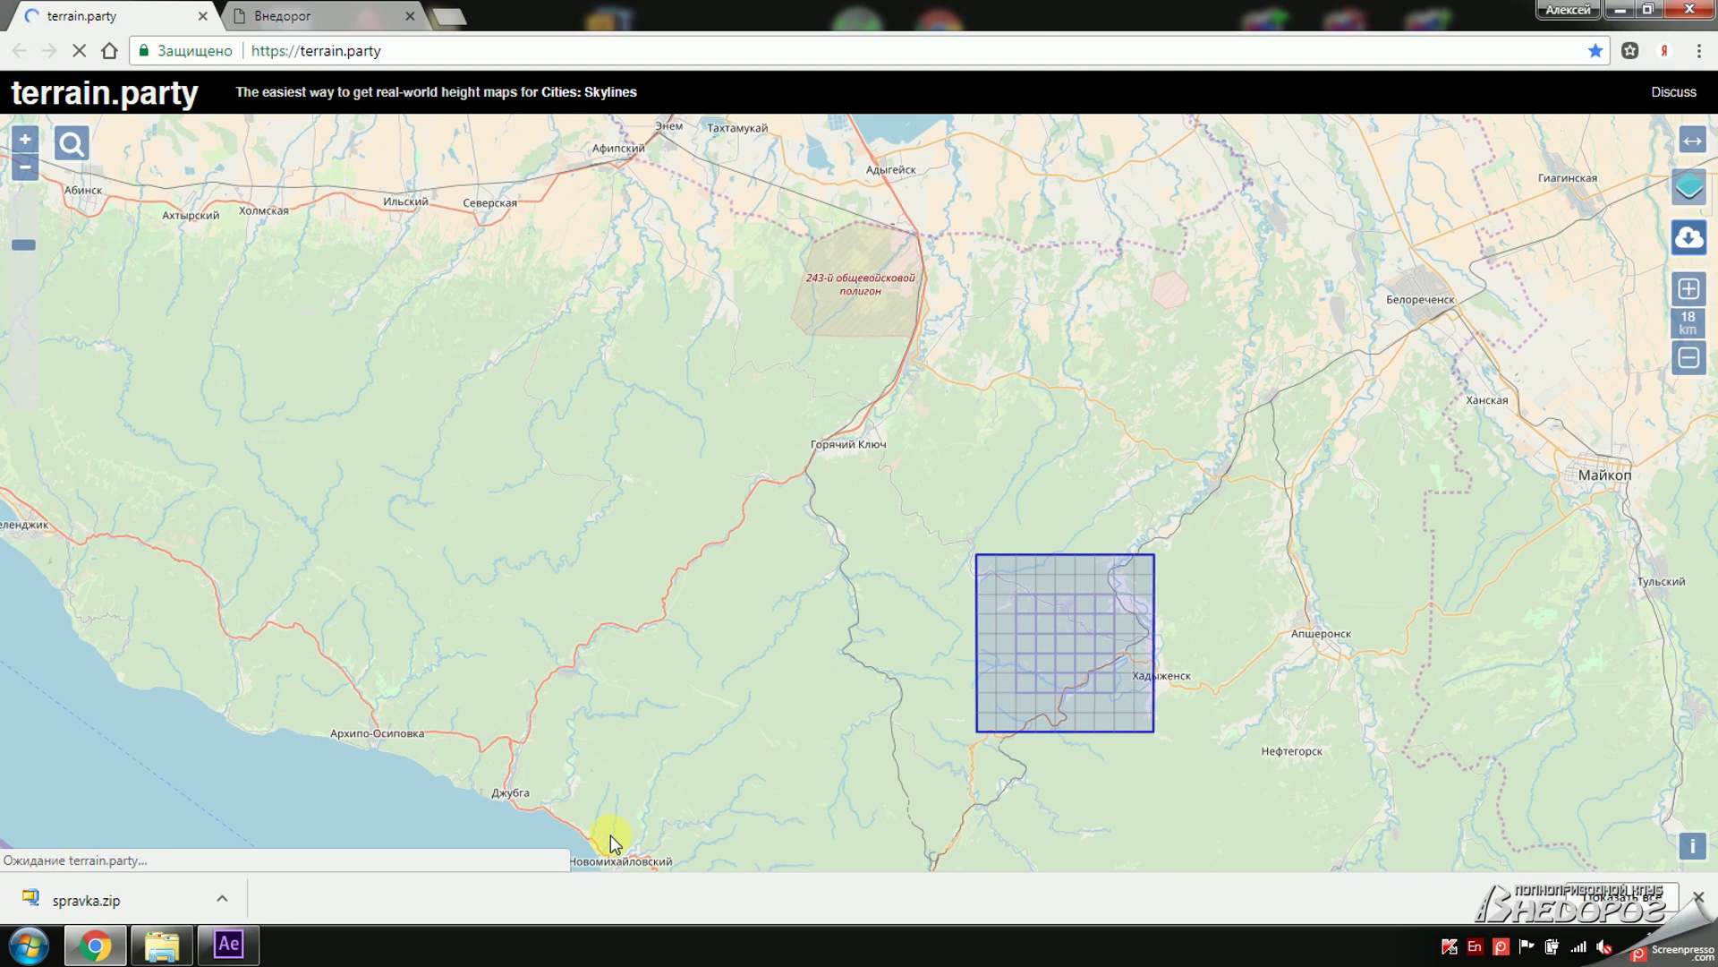
# Switch back to After Effects and display the 3D terrain in the 1.2. Render_Me composition.
pyautogui.hotkey('alt', 'Tab')
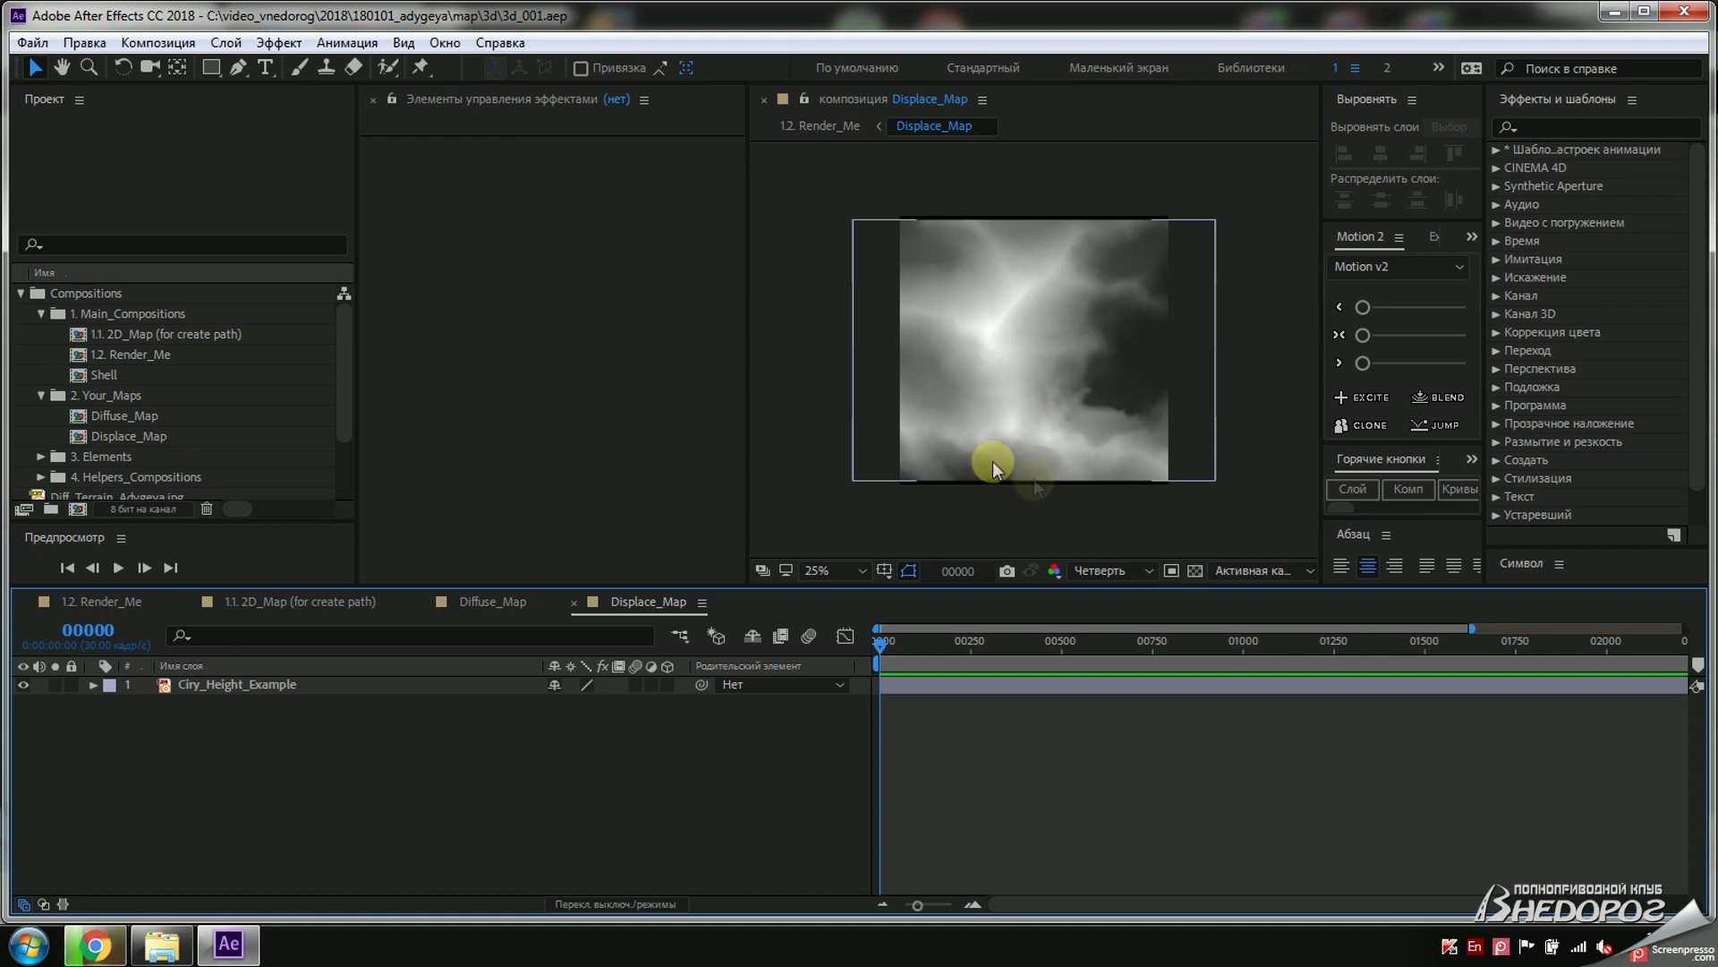
pyautogui.click(113, 601)
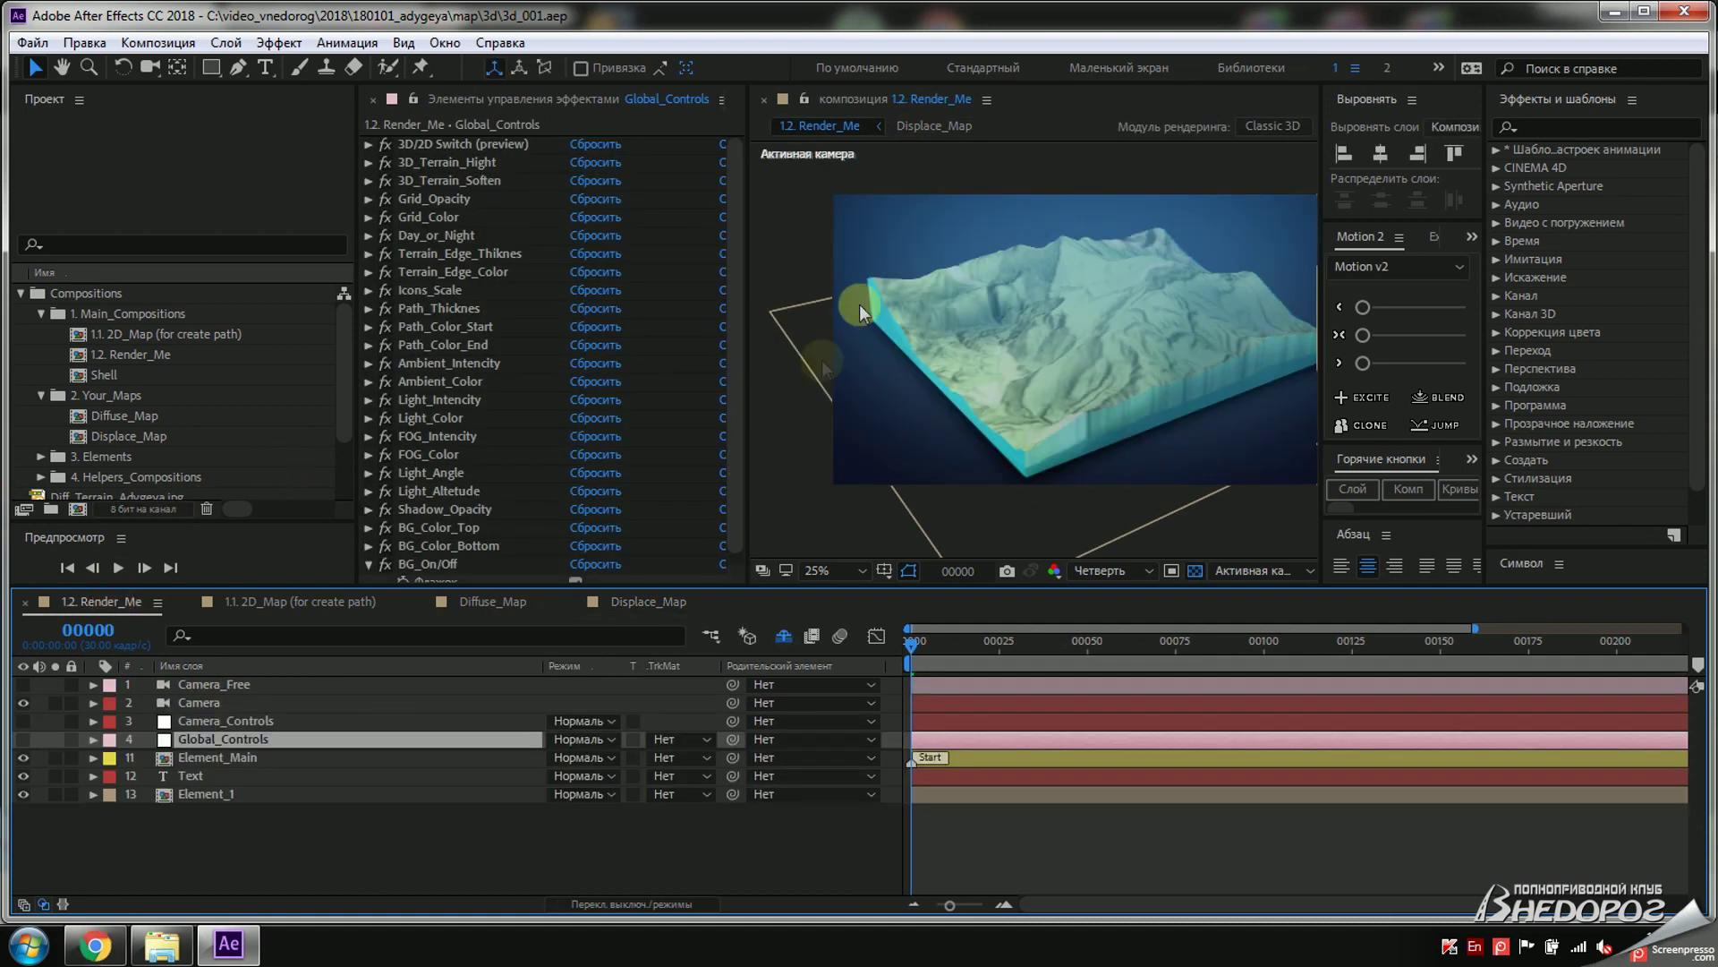